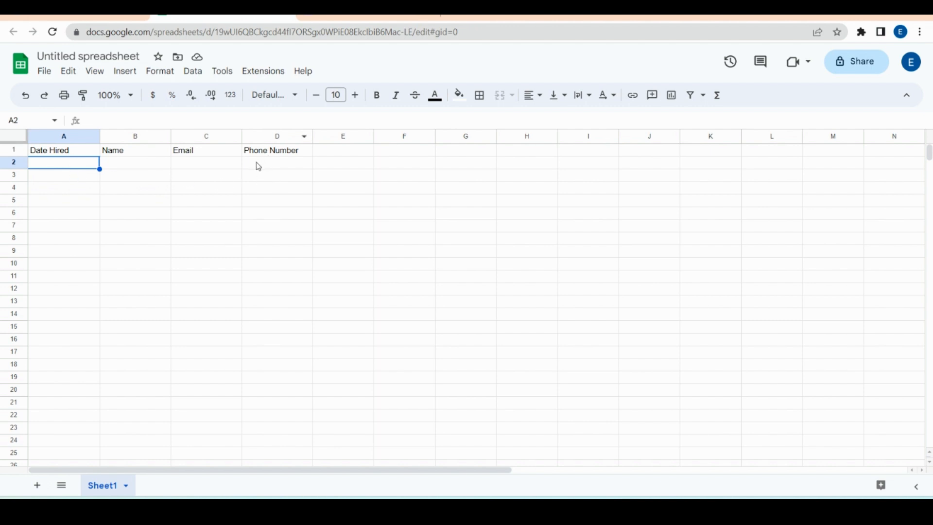
Step: Review the Date Hired, Name, Email and Phone Number headers, then select cell A2
left_click(63, 151)
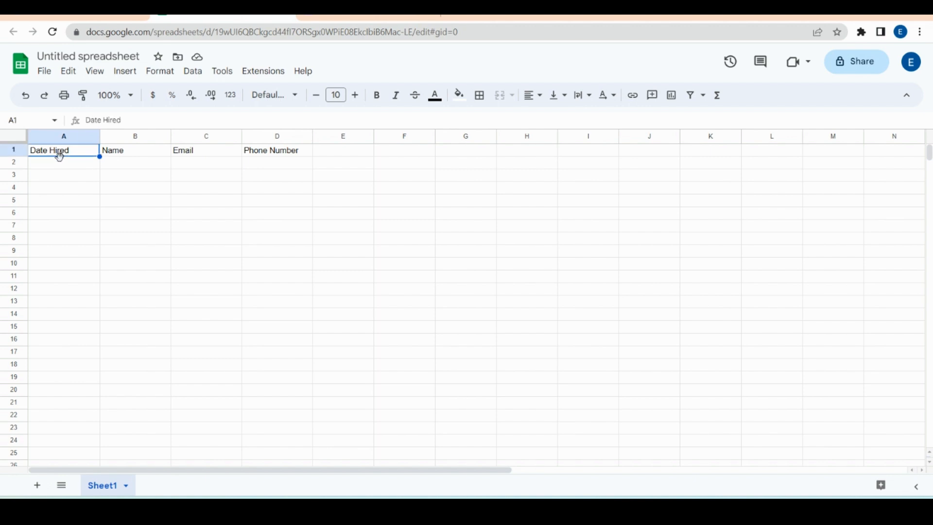
left_click(129, 154)
left_click(197, 156)
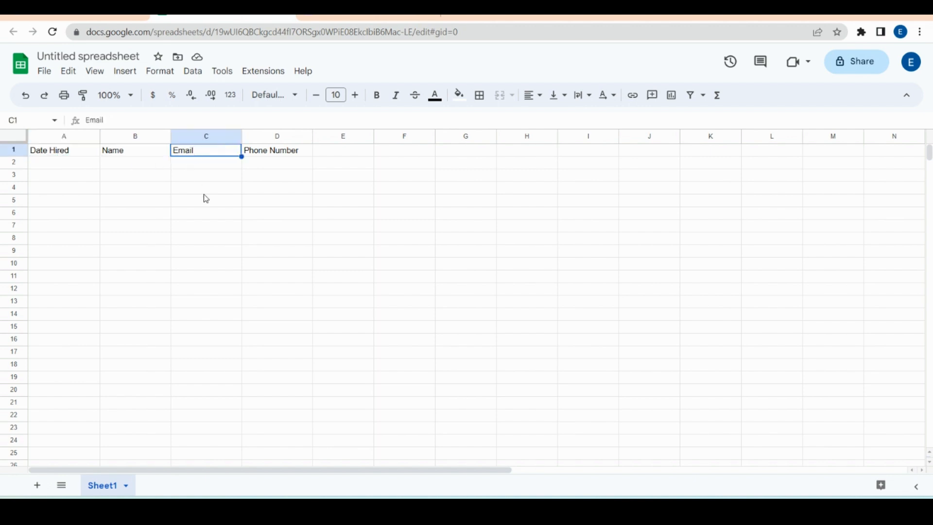
left_click(271, 155)
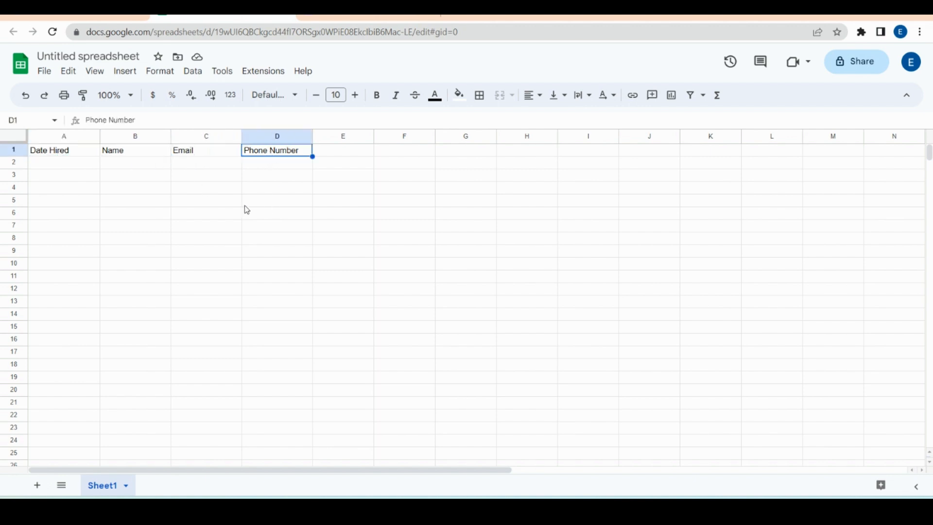
left_click(76, 153)
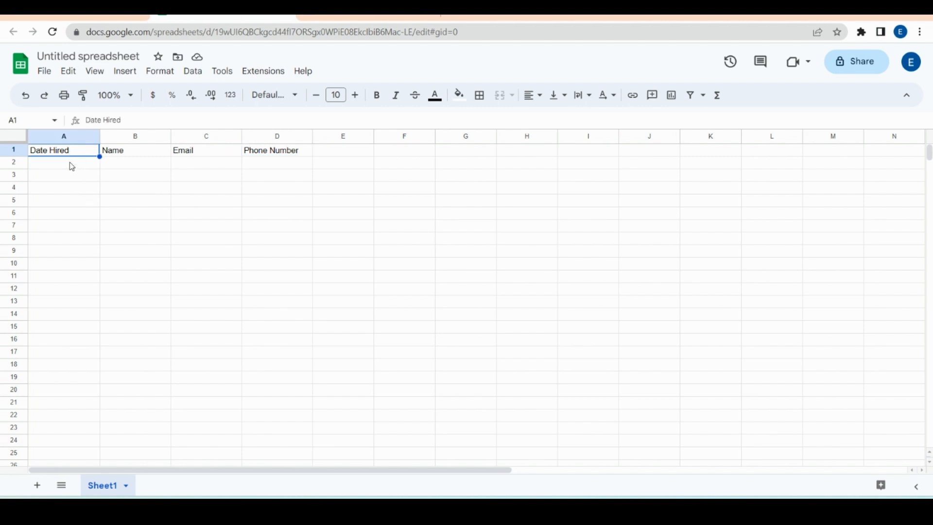
left_click(71, 164)
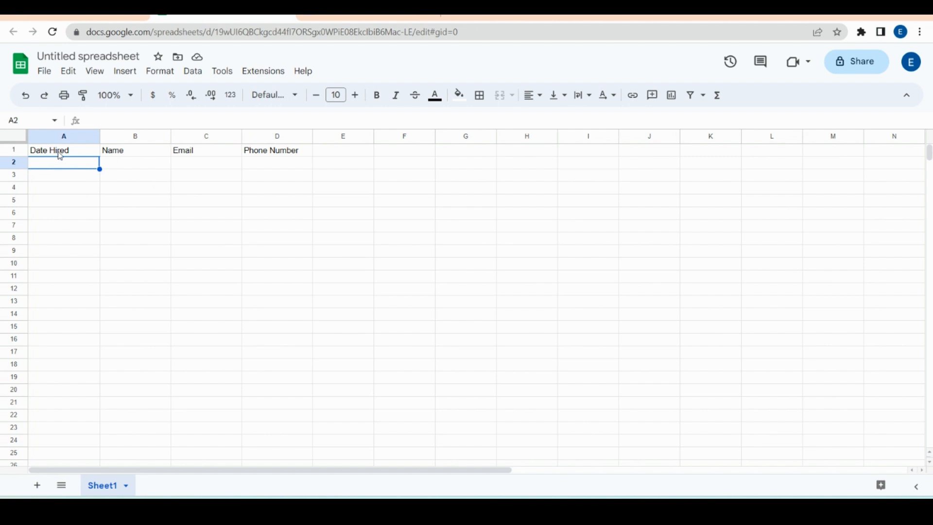
Step: Open Data validation and add a new rule applied to range A2:A1000
left_click(197, 77)
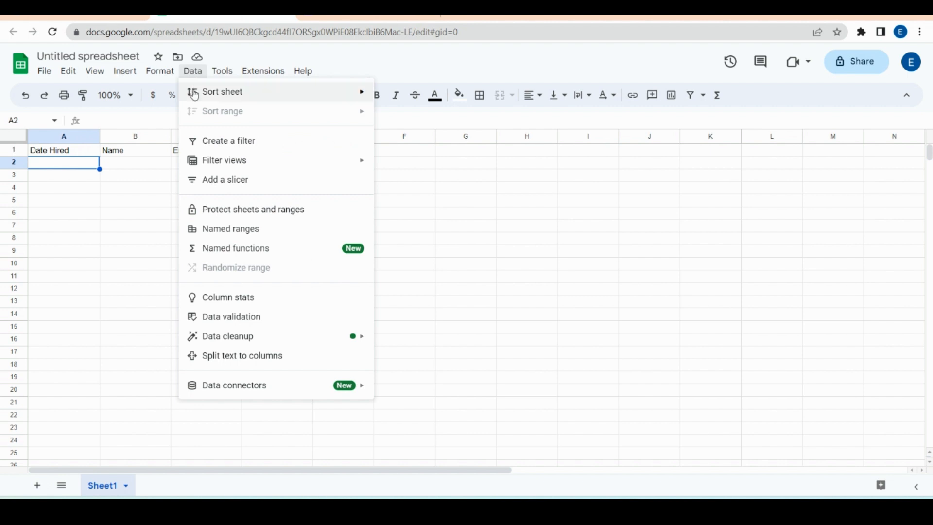
left_click(212, 318)
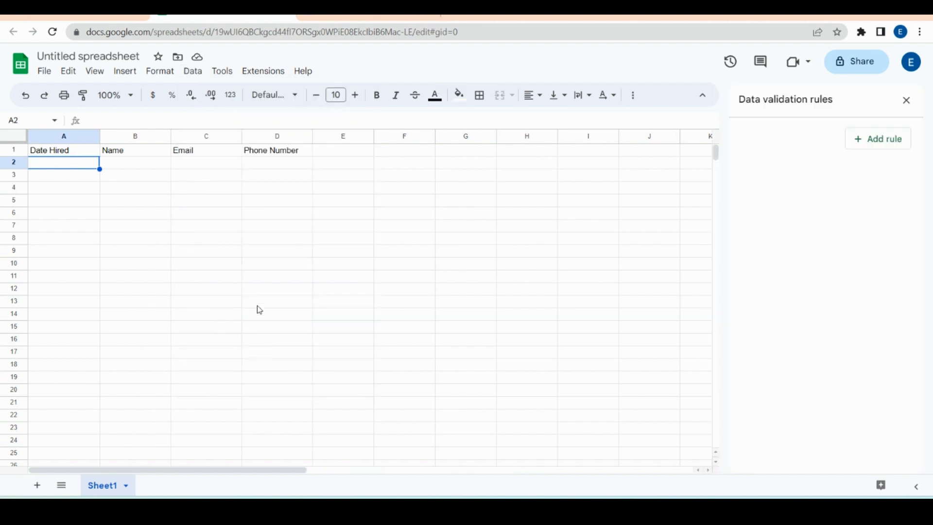
left_click(867, 147)
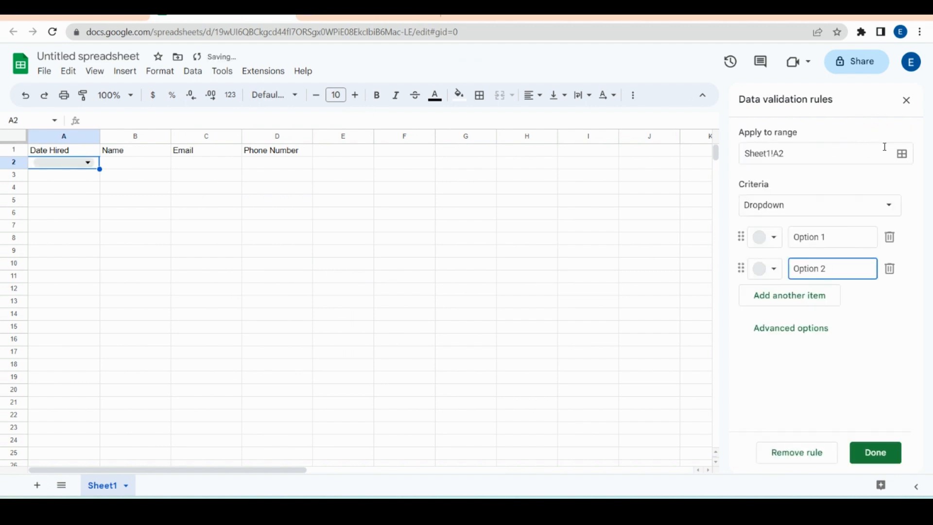
left_click(900, 155)
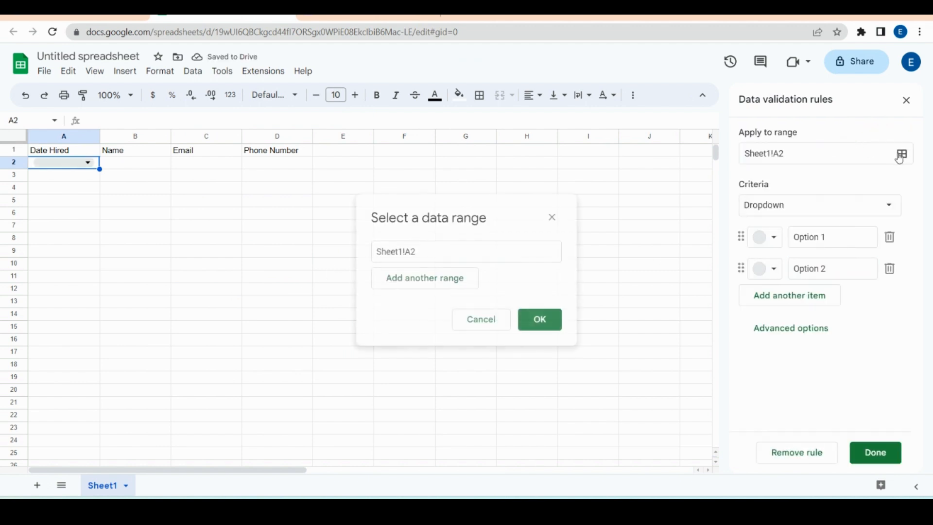
left_click(417, 253)
key("BackSpace")
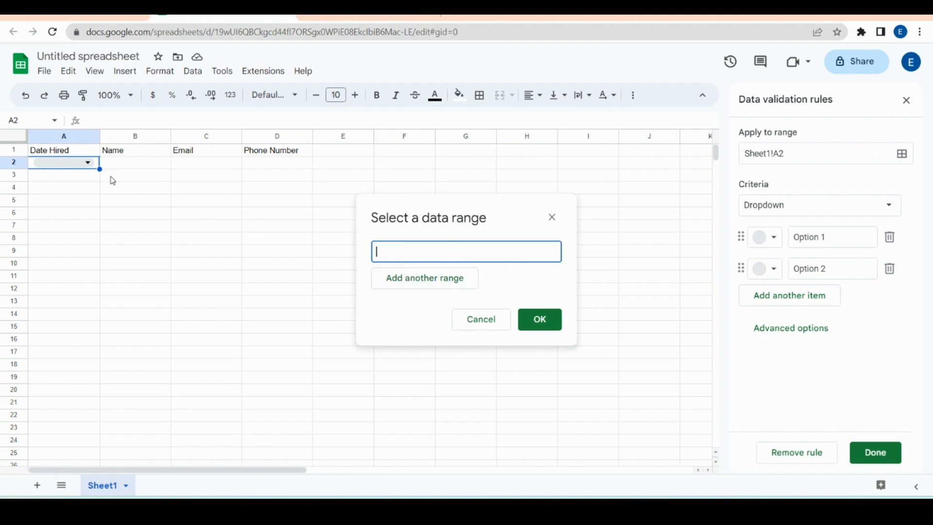
left_click(72, 164)
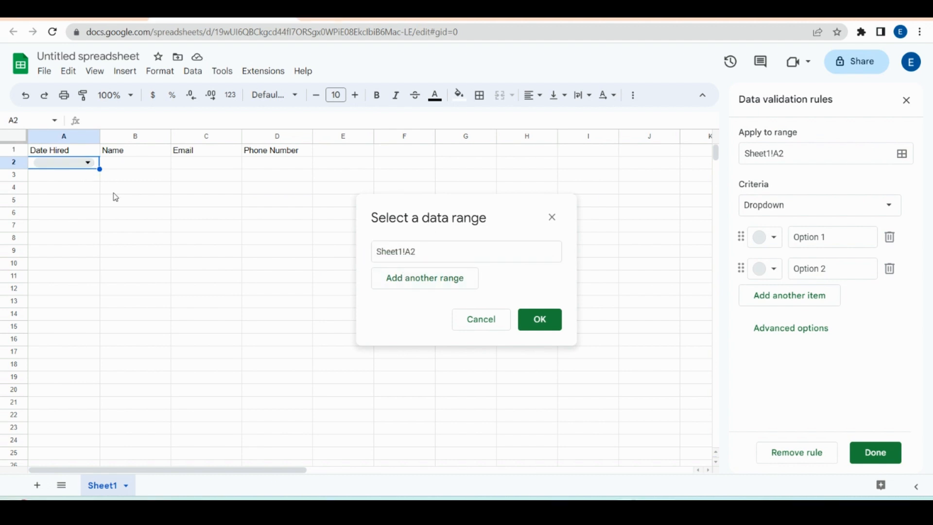
key("ctrl+shift+Down")
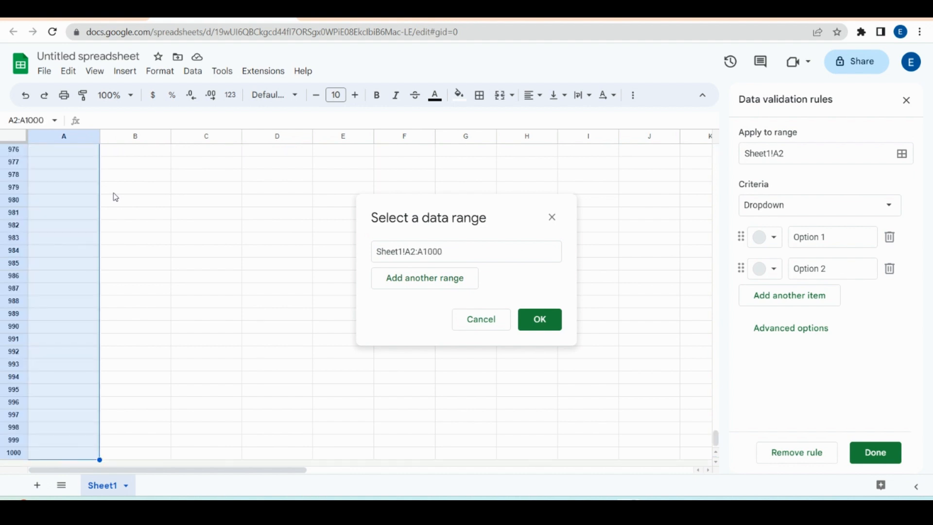
left_click(538, 321)
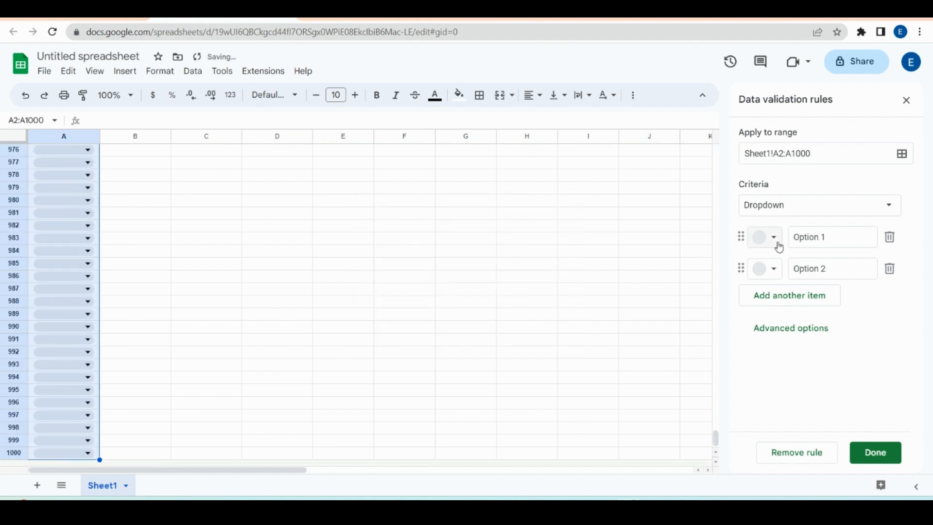
Step: Set the A2:A1000 rule's criterion to Is valid date, leaving help text turned off
left_click(889, 207)
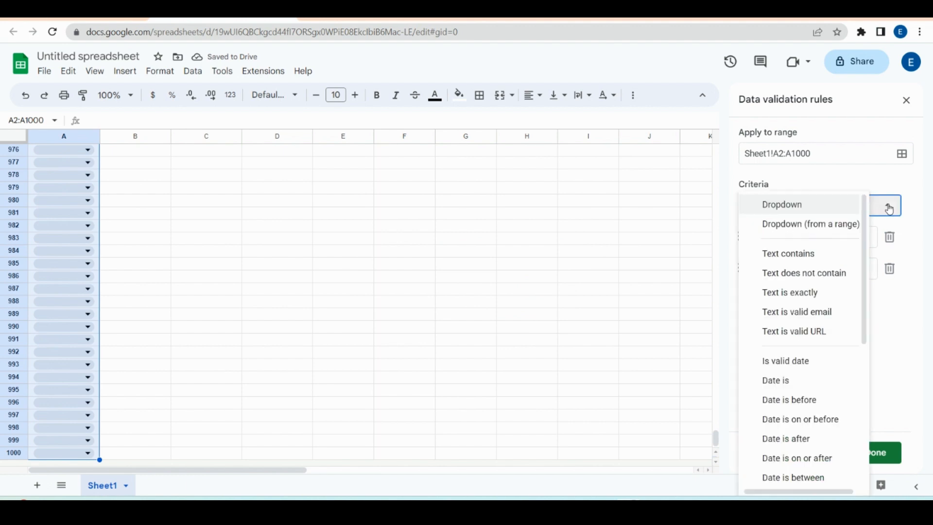
left_click_drag(865, 247, 864, 307)
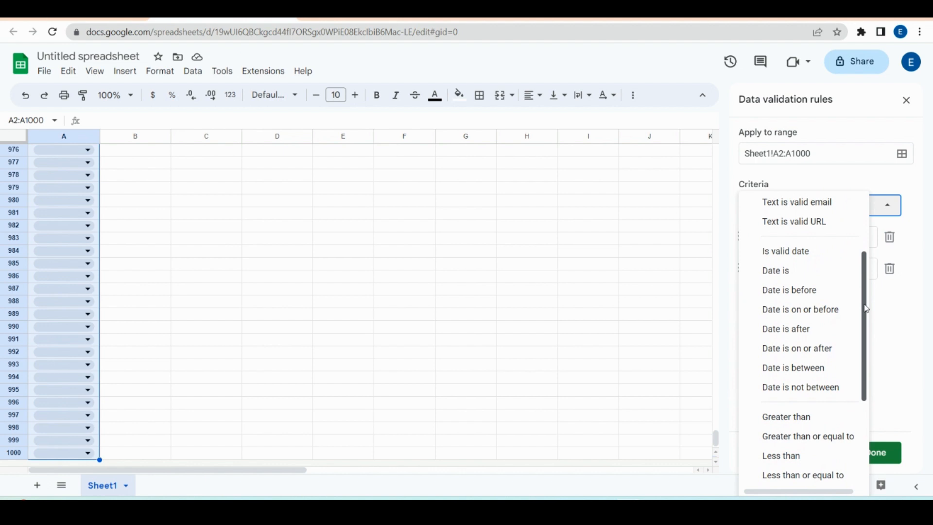
left_click(804, 256)
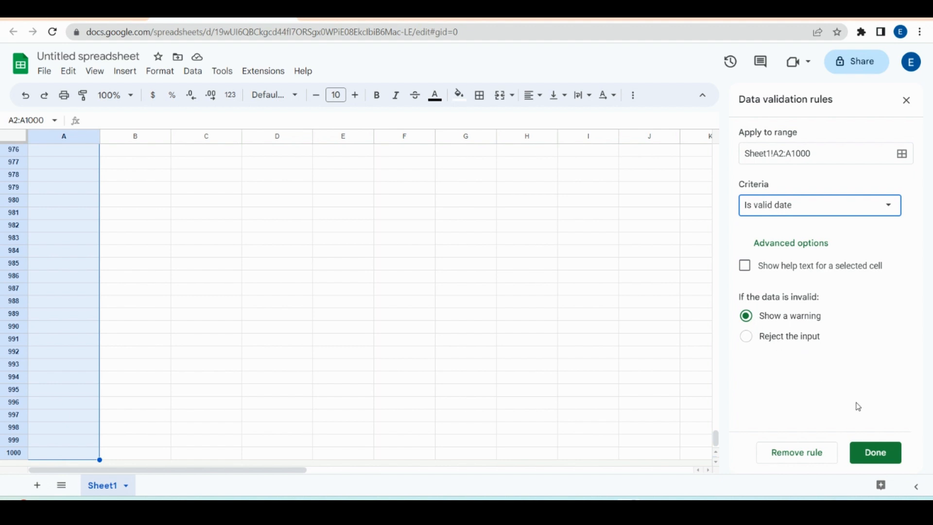
left_click(746, 272)
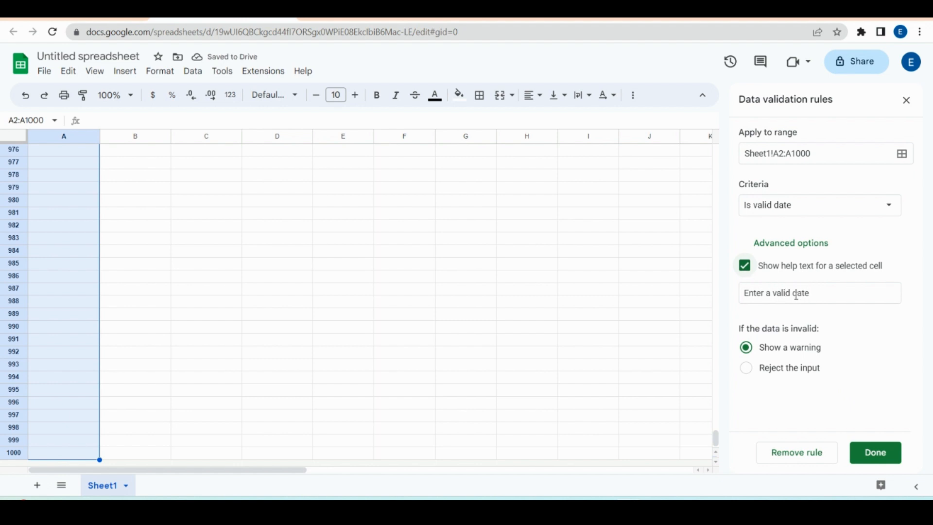
left_click(745, 267)
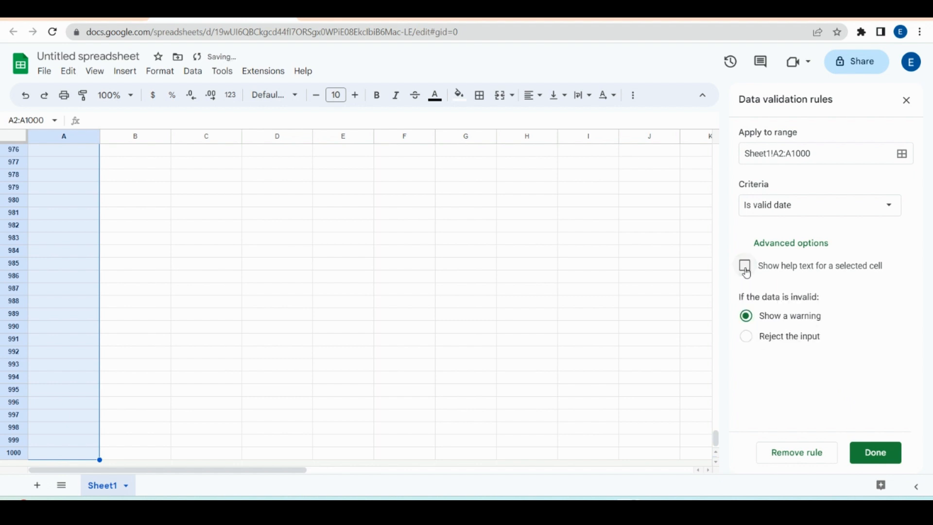
Step: Save the date rule and enter a plain-text name in A2, which is flagged invalid
left_click(873, 452)
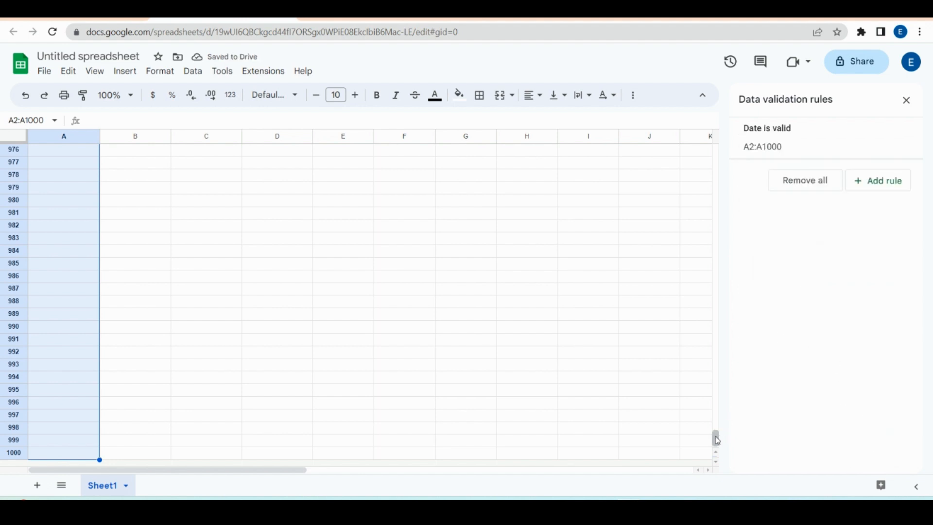
left_click_drag(715, 437, 716, 125)
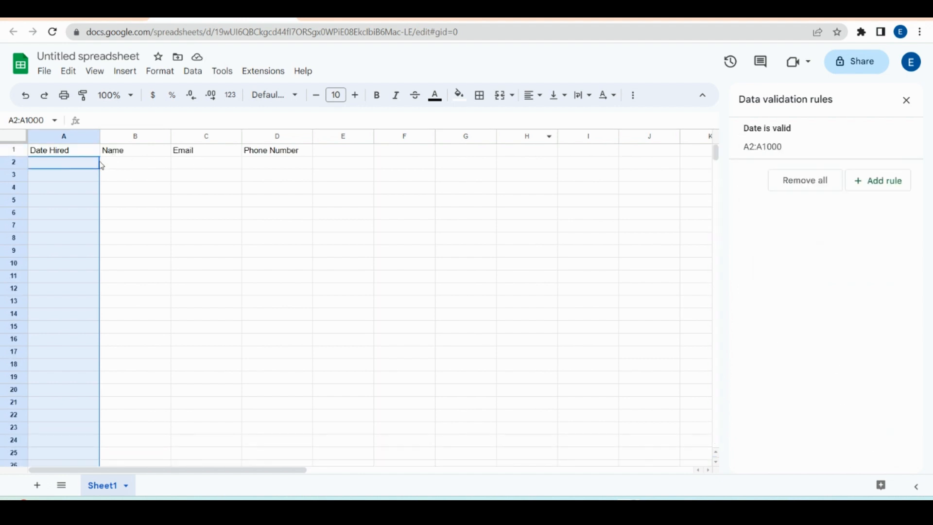
left_click(65, 164)
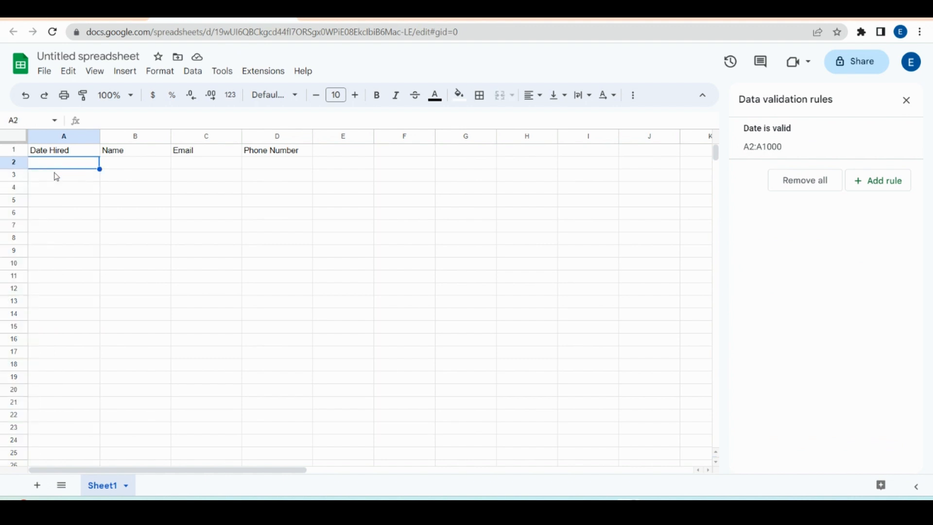
type("john")
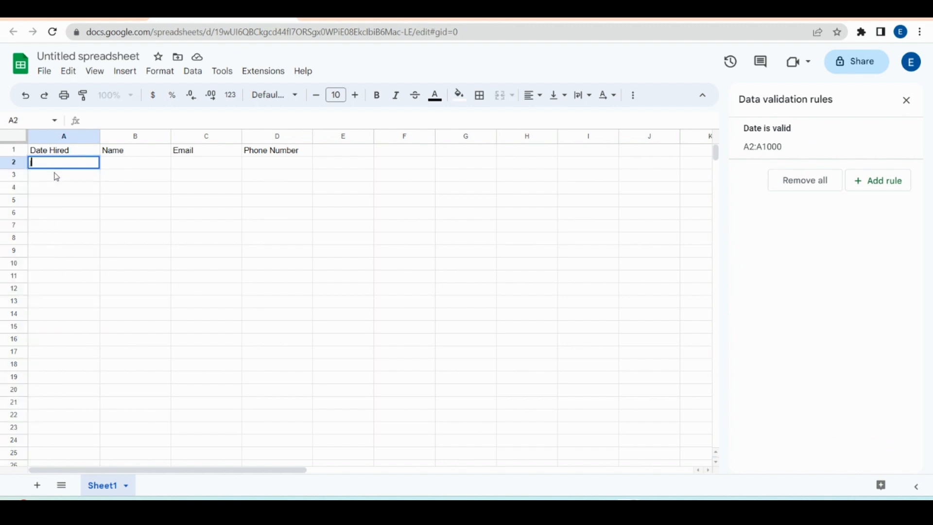
key("Return")
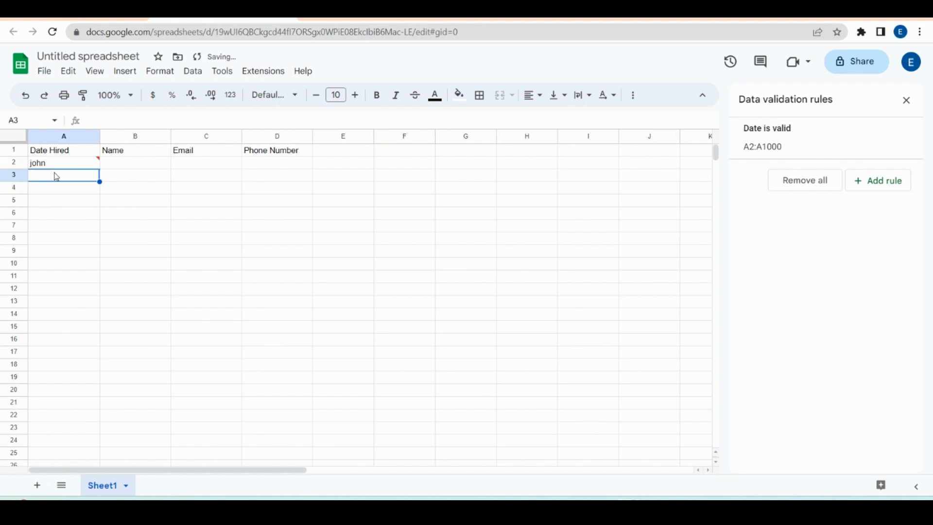
left_click(89, 168)
mouse_move(88, 167)
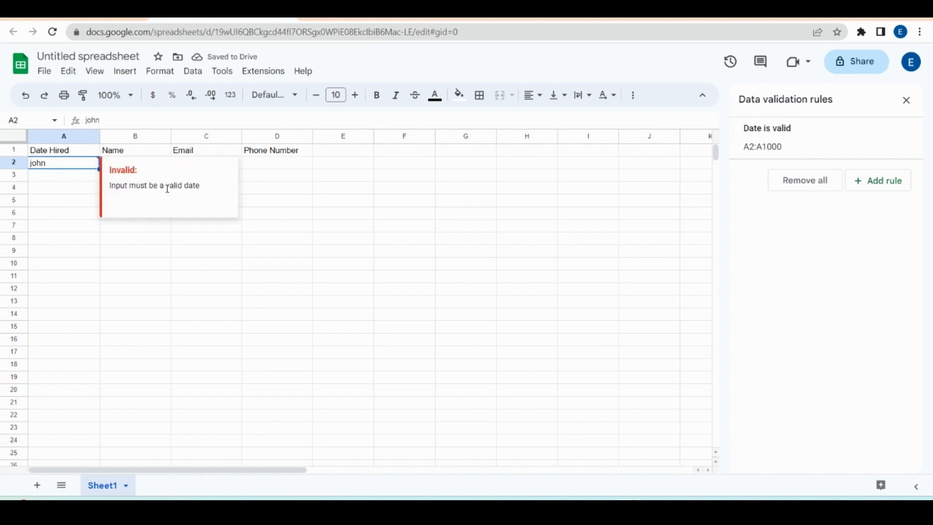
Step: Enter 01/01/2023 in A3 and confirm it is accepted while A2 stays flagged
left_click(68, 173)
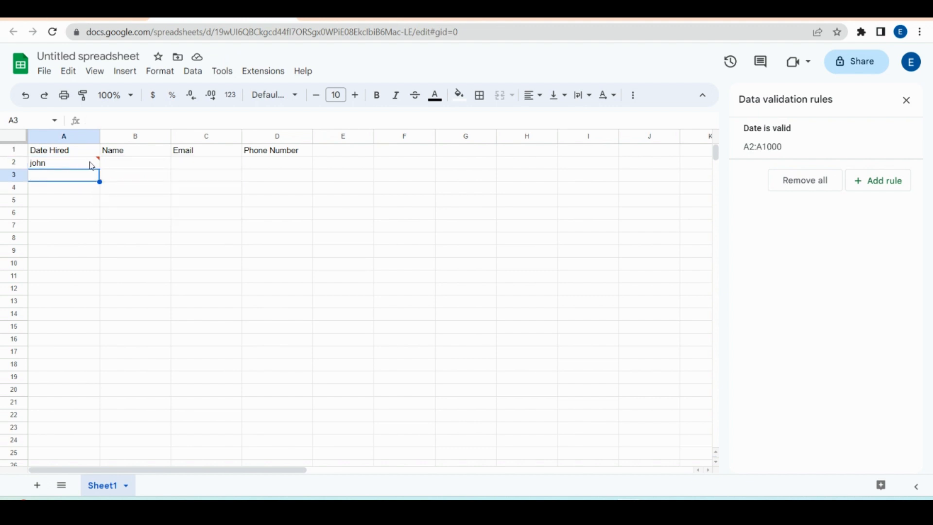
mouse_move(100, 163)
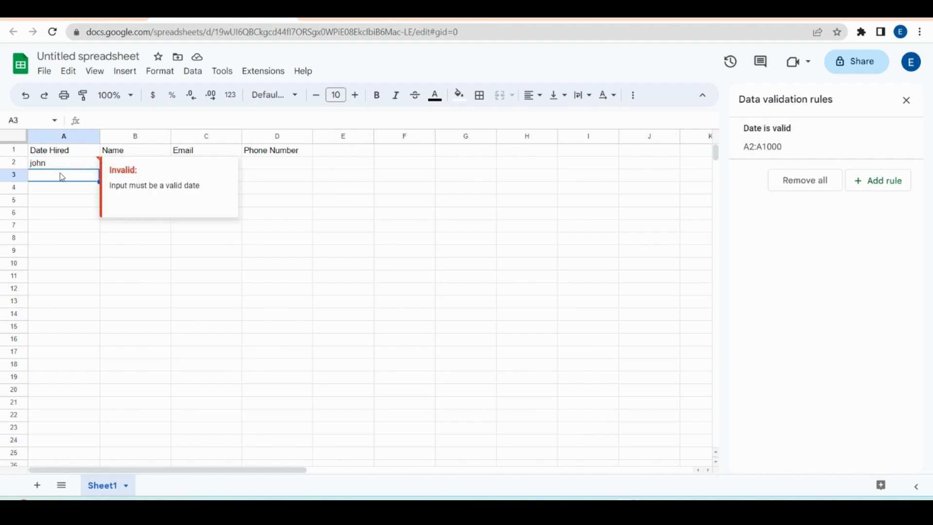
type("01/01/")
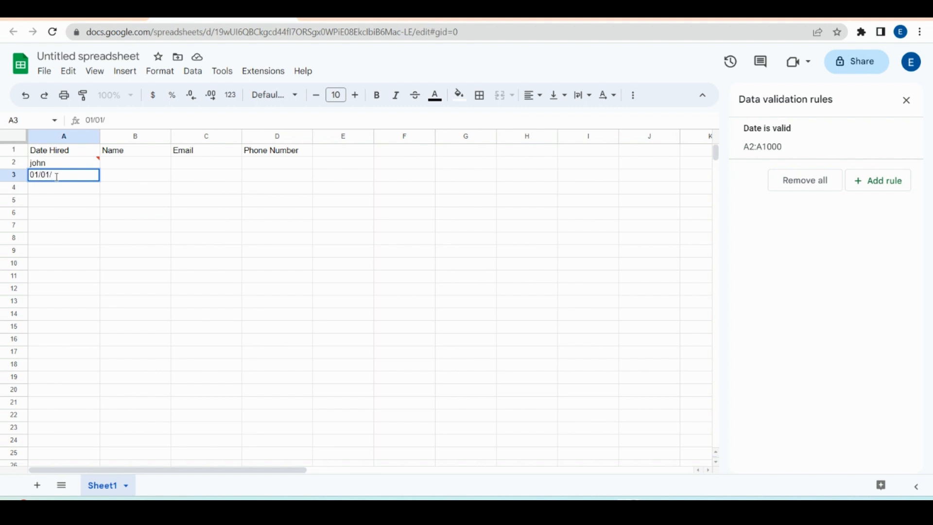
type("2023")
key("Return")
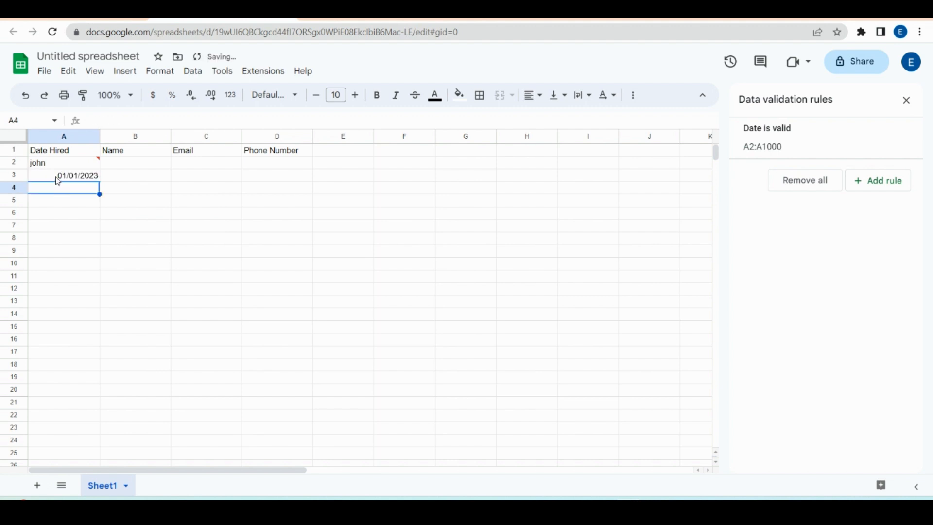
left_click(98, 160)
left_click(88, 177)
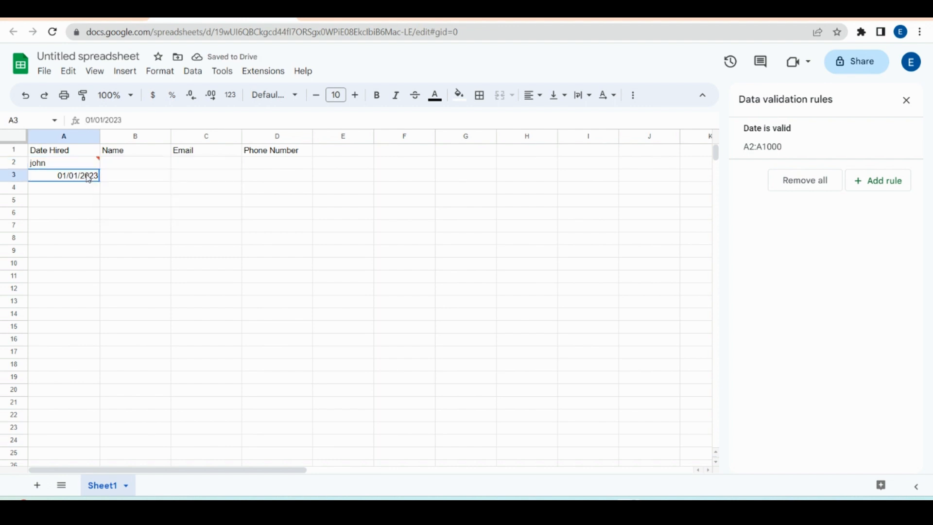
left_click(146, 264)
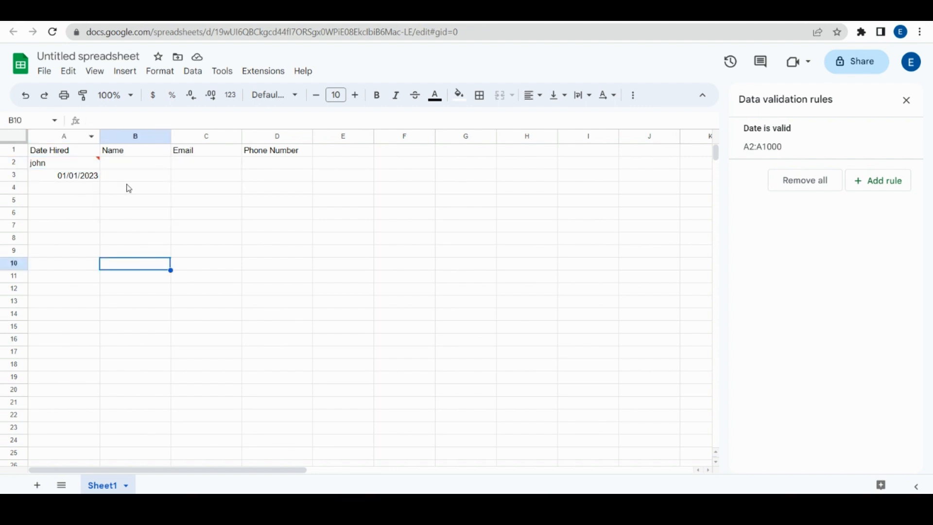
Step: Select C2 and add a new rule with the Text is valid email criterion
left_click(132, 175)
left_click(194, 163)
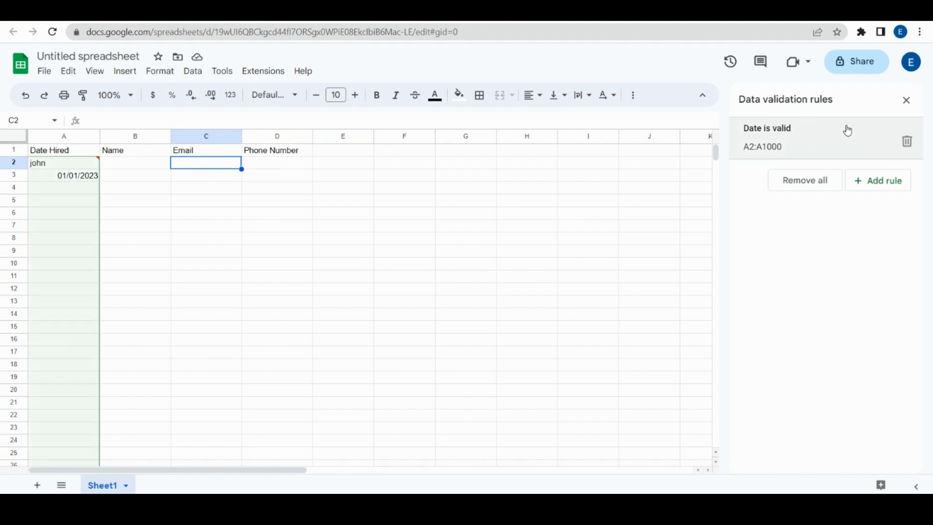
left_click(884, 186)
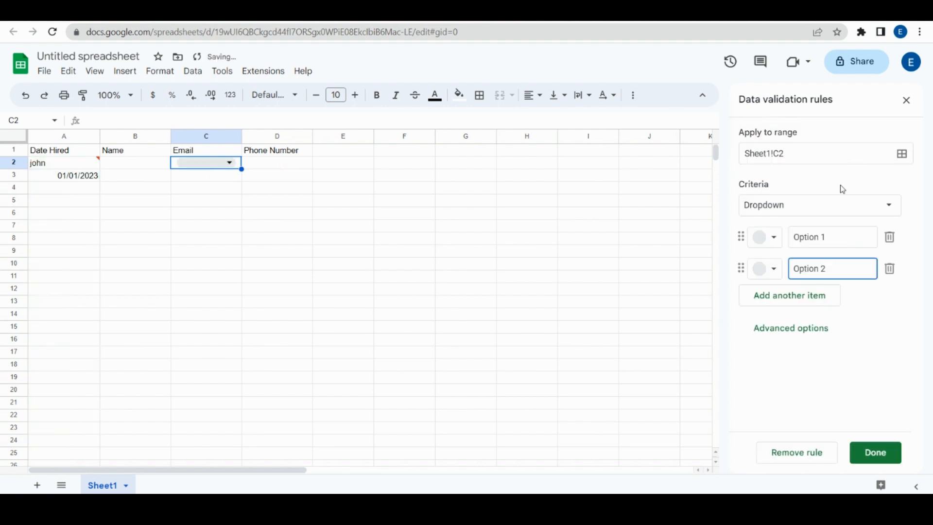
left_click(890, 206)
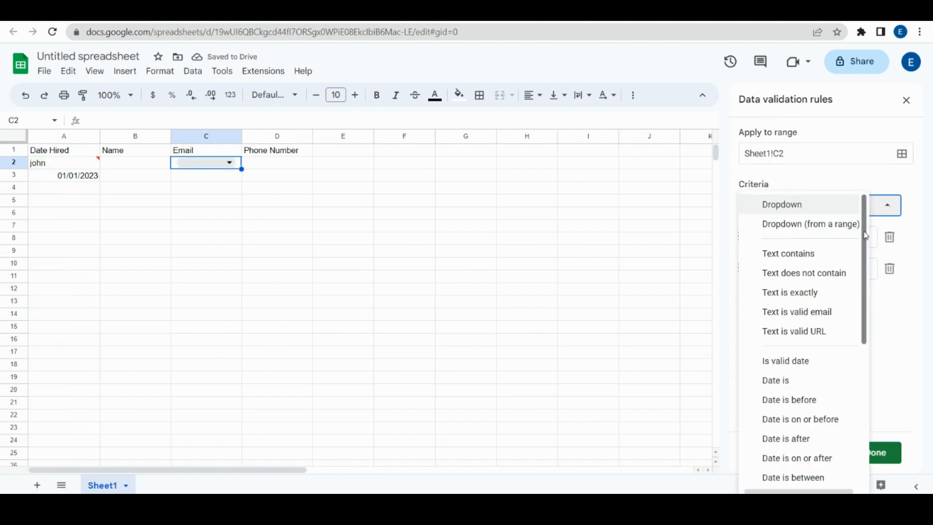
scroll(867, 257, "down", 2)
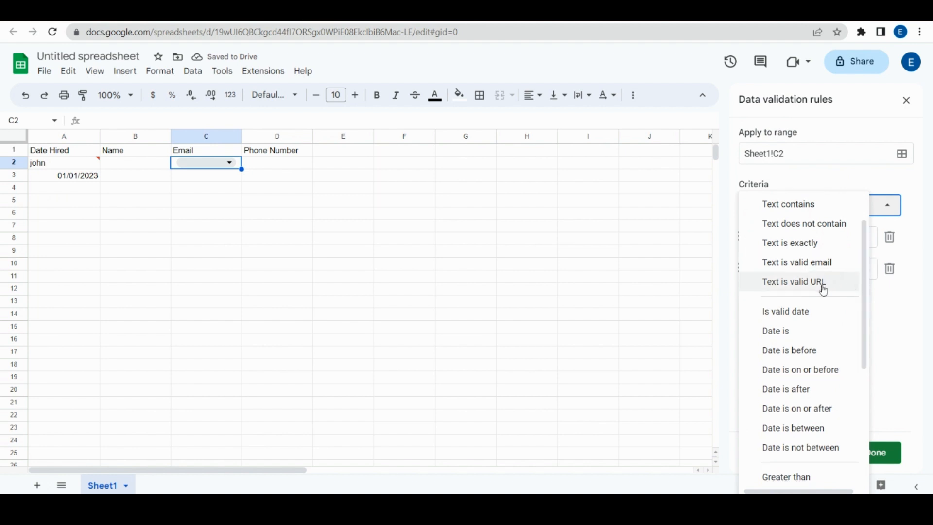
left_click(812, 266)
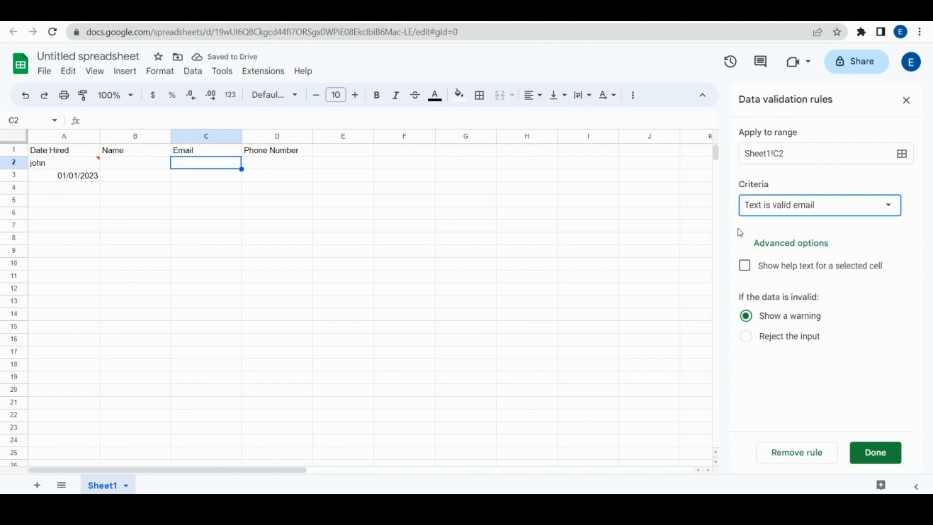
Step: Set the email rule's range to C2:C1000 and return to cell C2
left_click(798, 154)
left_click(902, 154)
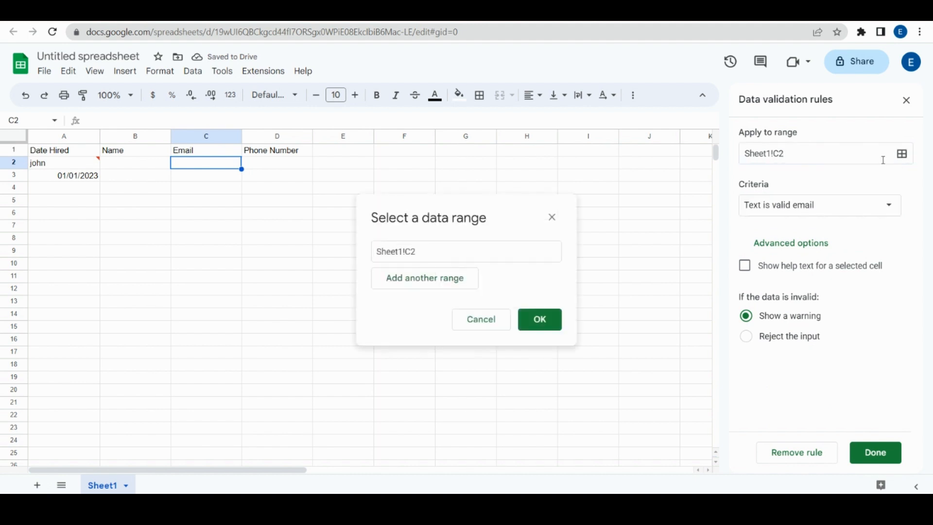
key("BackSpace")
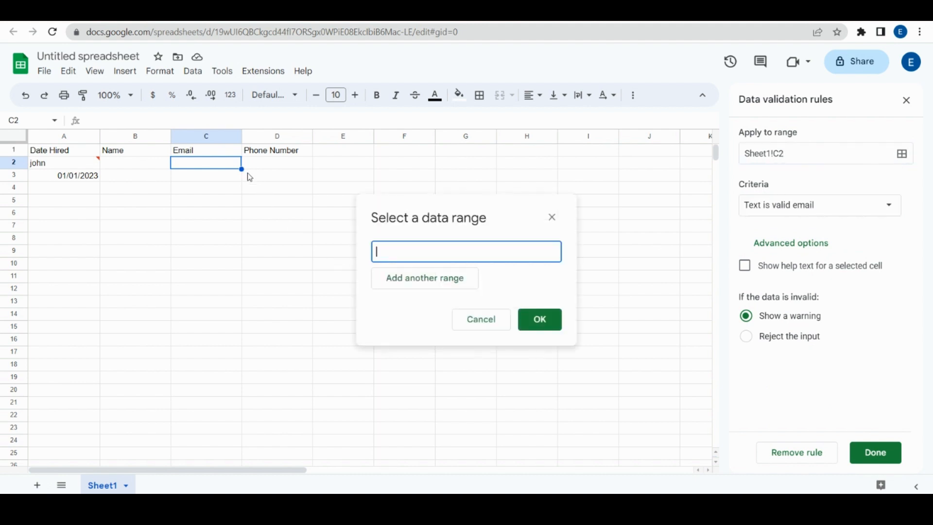
left_click(237, 169)
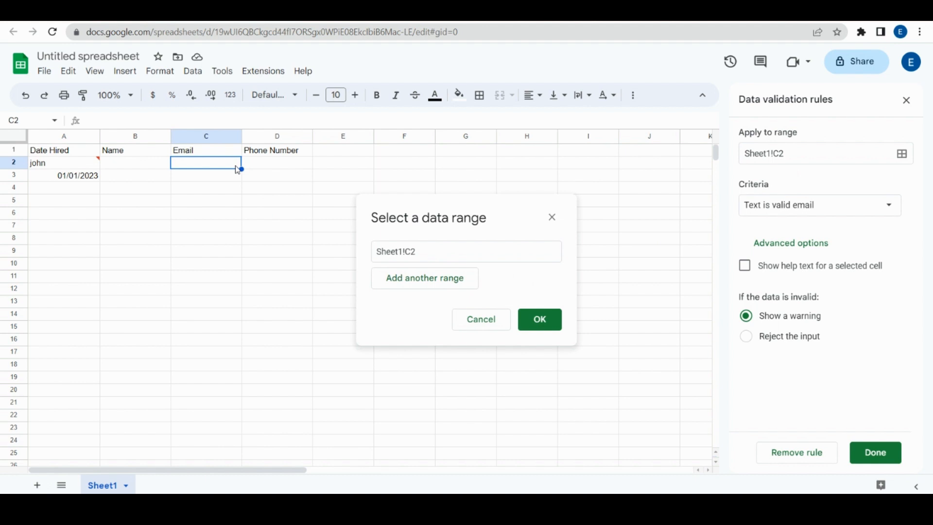
key("ctrl+shift+Down")
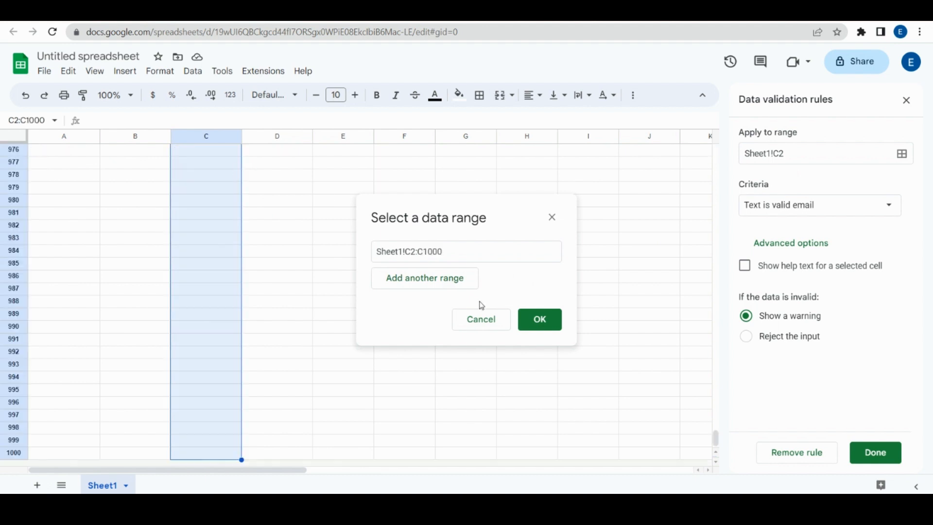
left_click(539, 319)
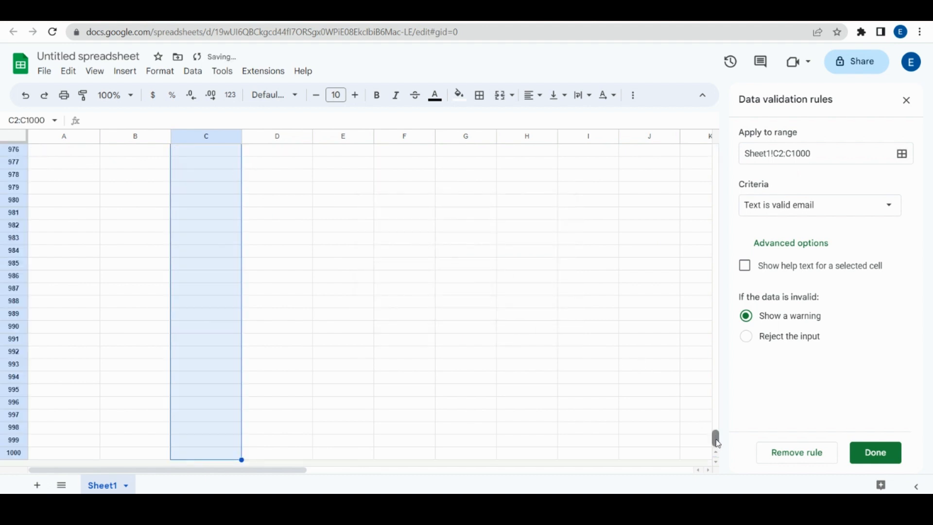
left_click_drag(715, 438, 723, 145)
left_click(213, 163)
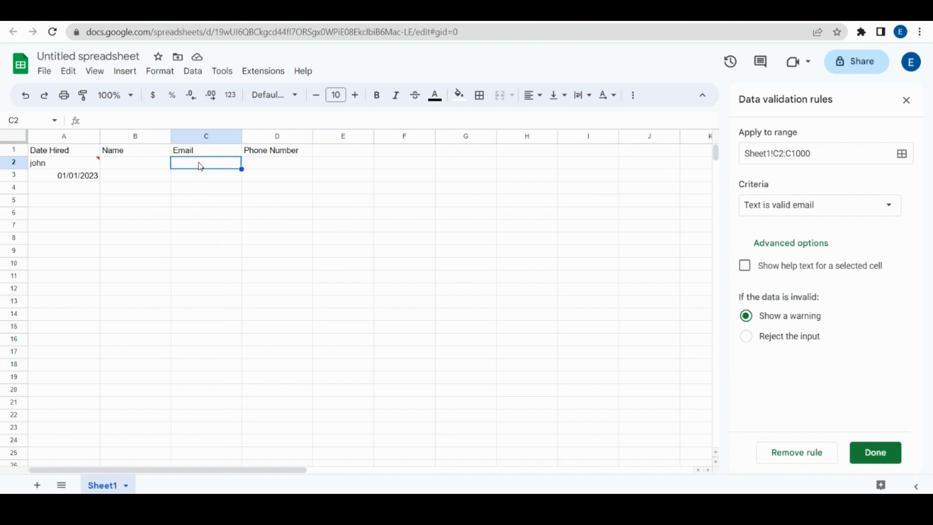
Step: Enter the word 'email' in C2 and see it flagged as an invalid email
type("email")
key("Return")
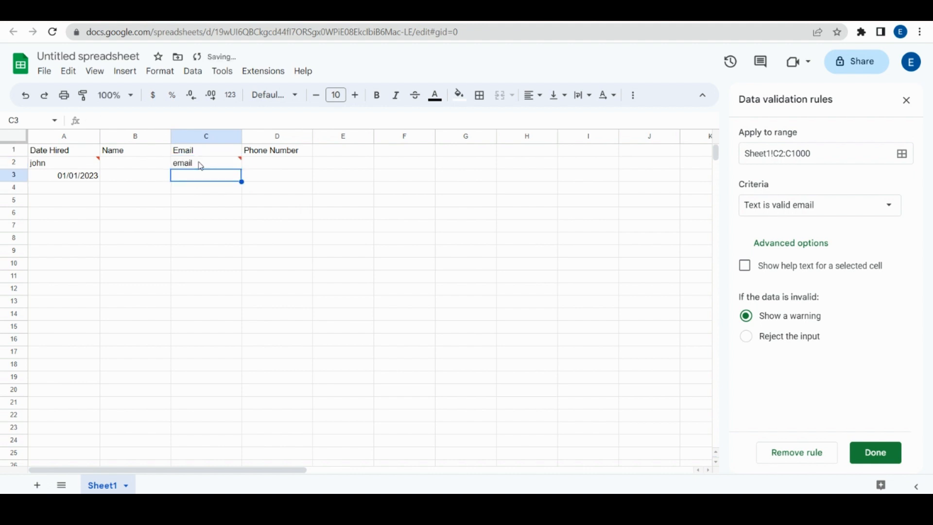
left_click(200, 167)
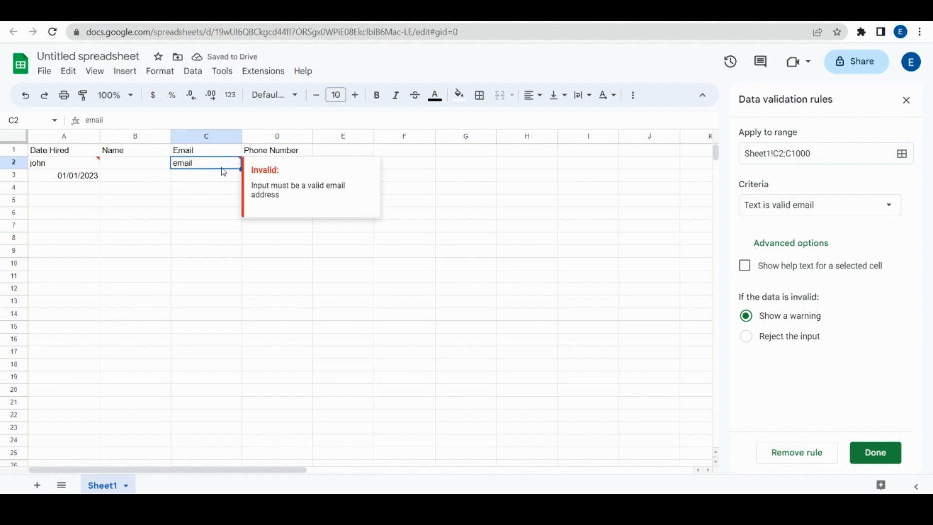
left_click(193, 180)
Step: Enter a valid sample email address in C3, confirm it passes, then select D2
type("em")
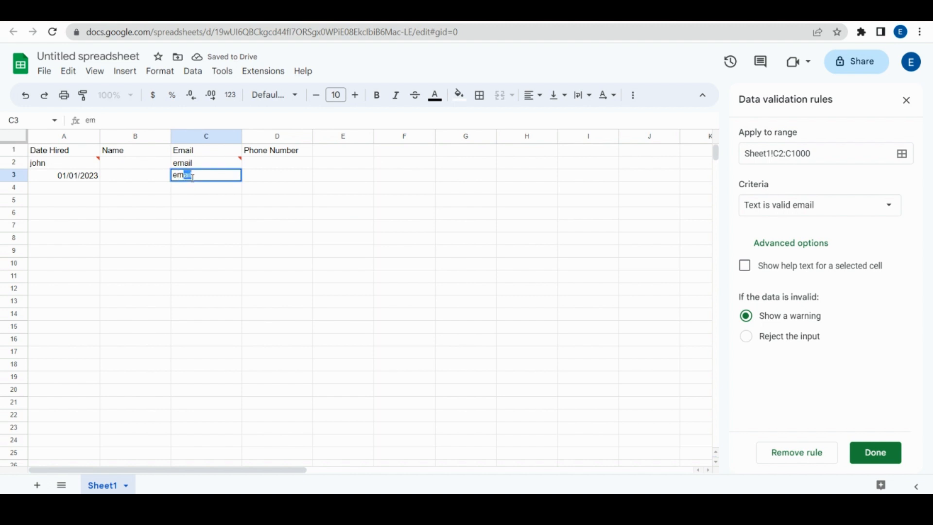
type("ail@e")
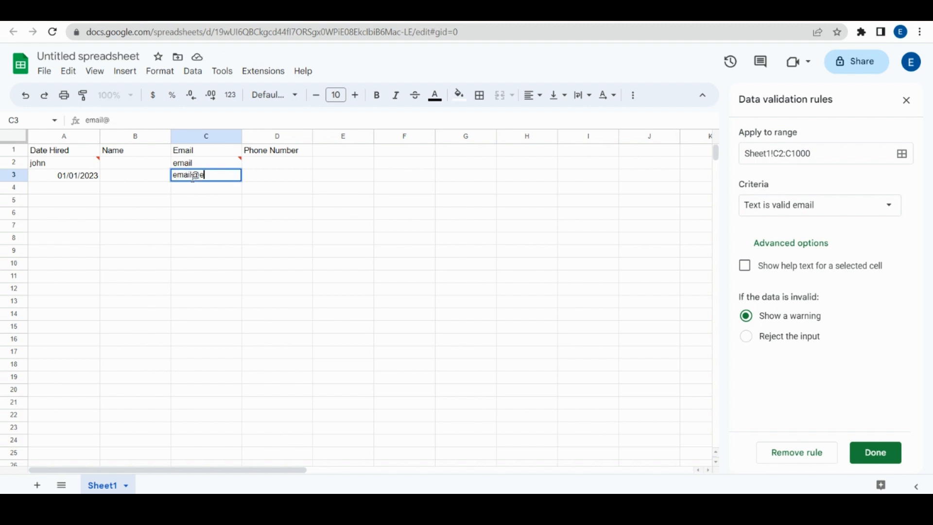
type("mail.com")
key("Return")
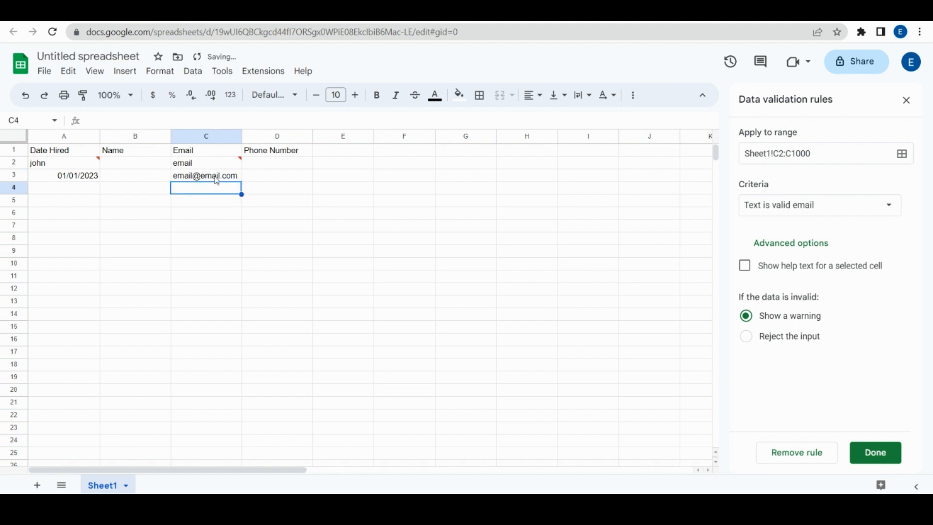
left_click(217, 181)
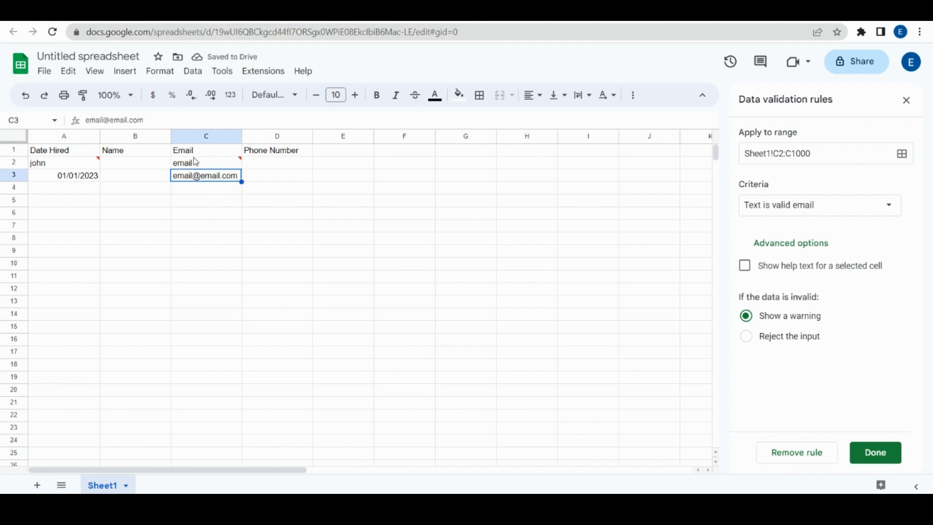
left_click(196, 191)
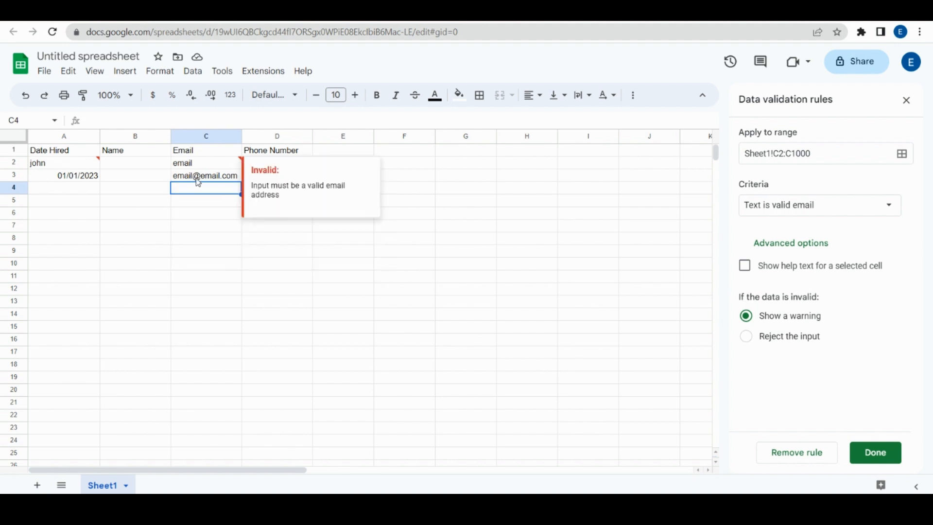
left_click(192, 180)
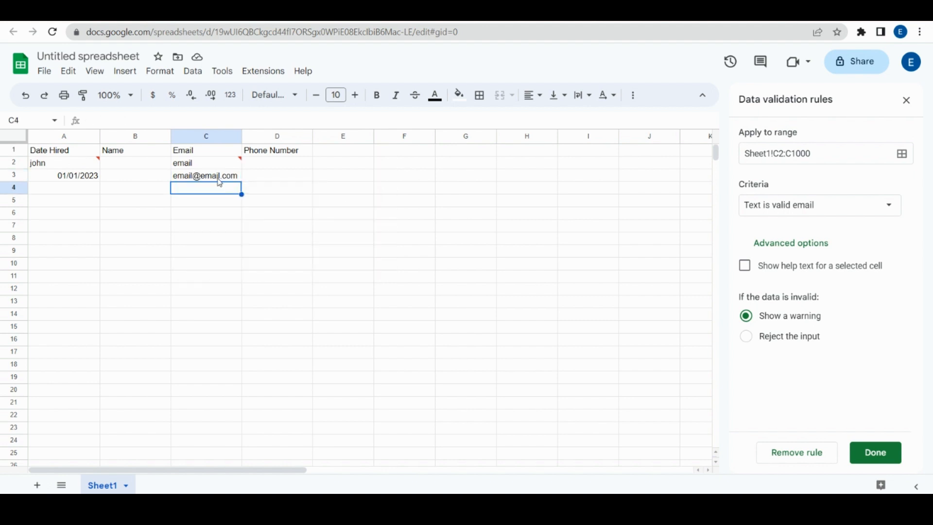
left_click(260, 167)
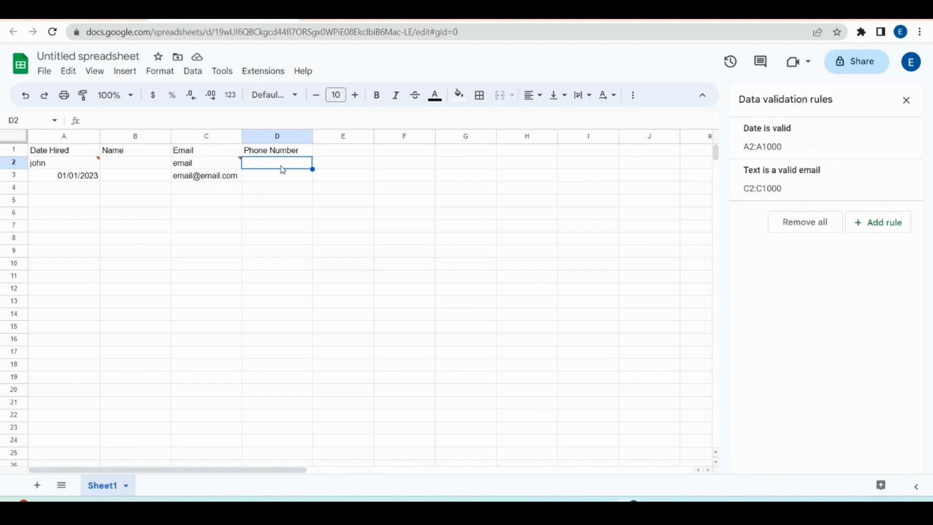
left_click(890, 232)
left_click(887, 205)
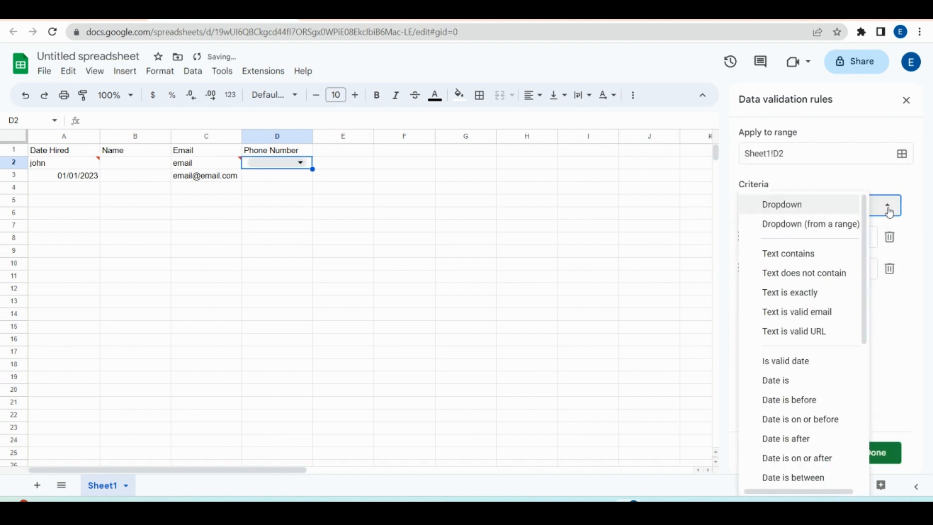
left_click(888, 206)
left_click(782, 244)
left_click(820, 219)
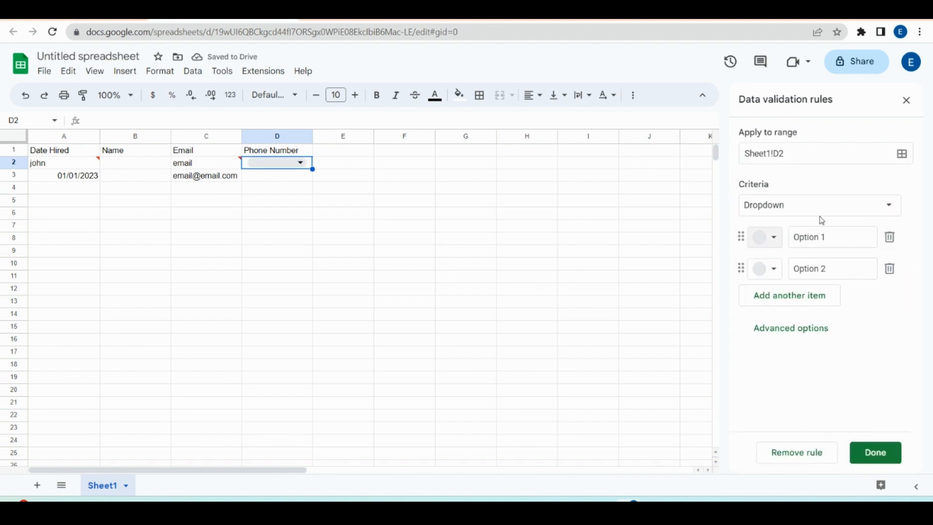
left_click(894, 206)
left_click_drag(864, 274, 864, 234)
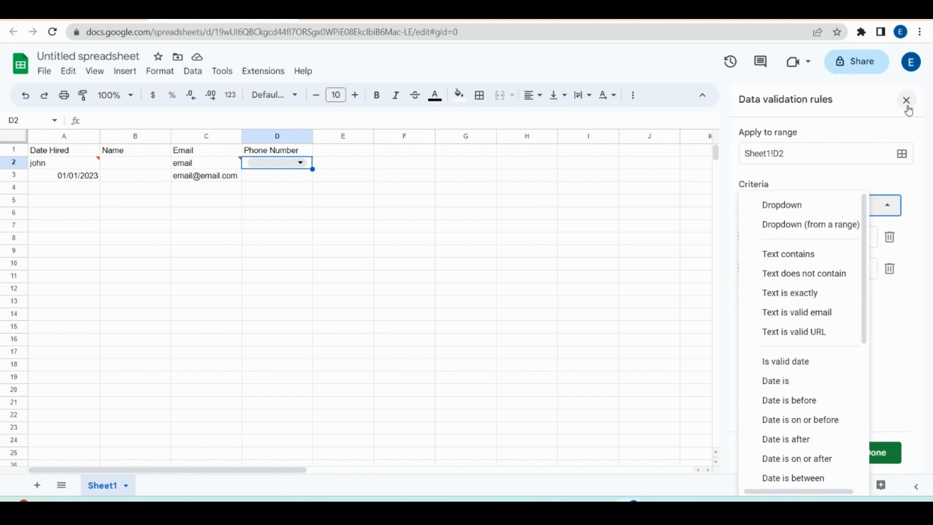
left_click(888, 463)
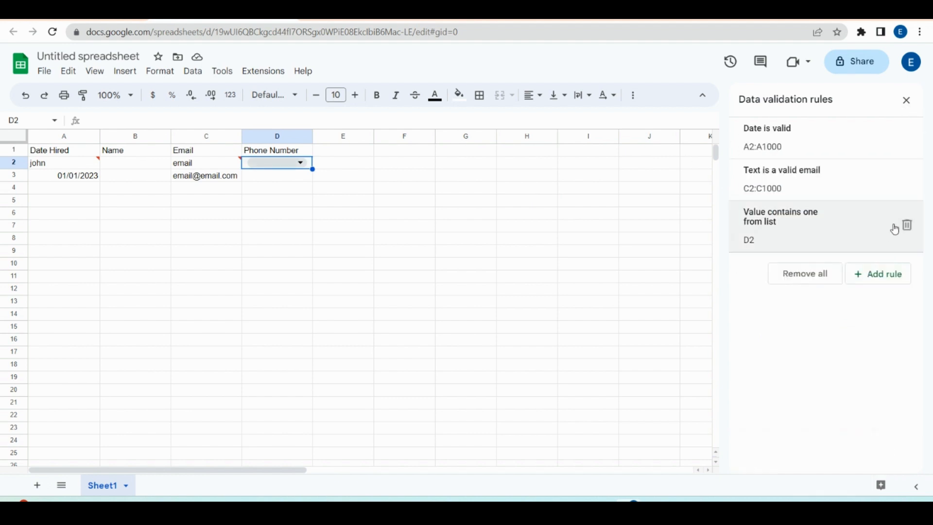
left_click(906, 228)
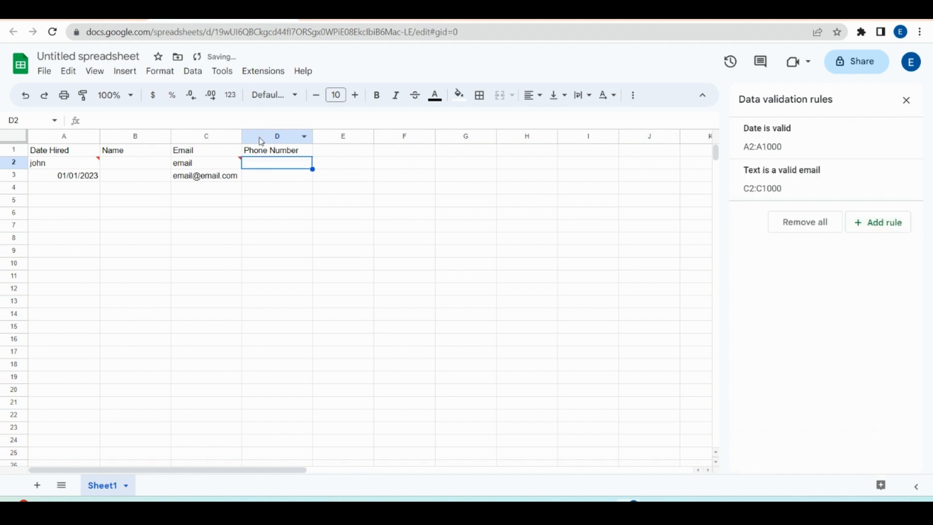
left_click(342, 165)
left_click(347, 153)
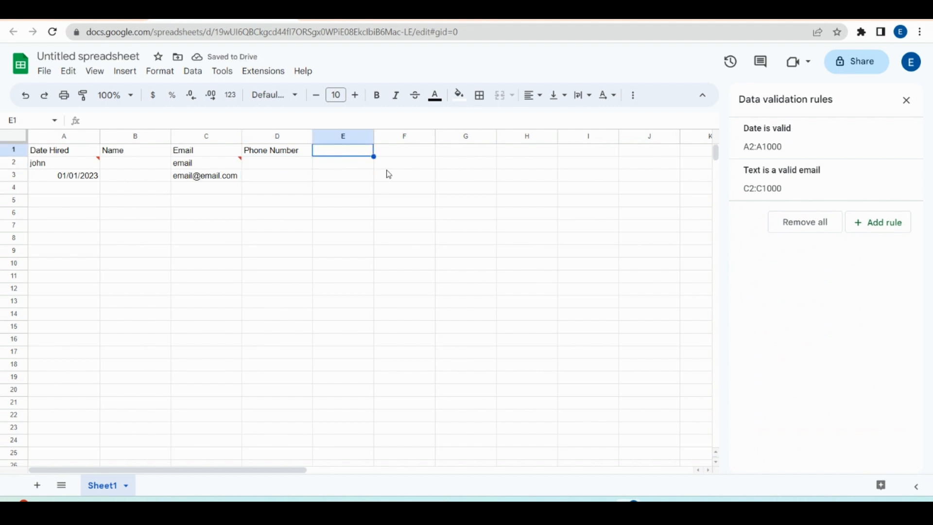
type("Valid number")
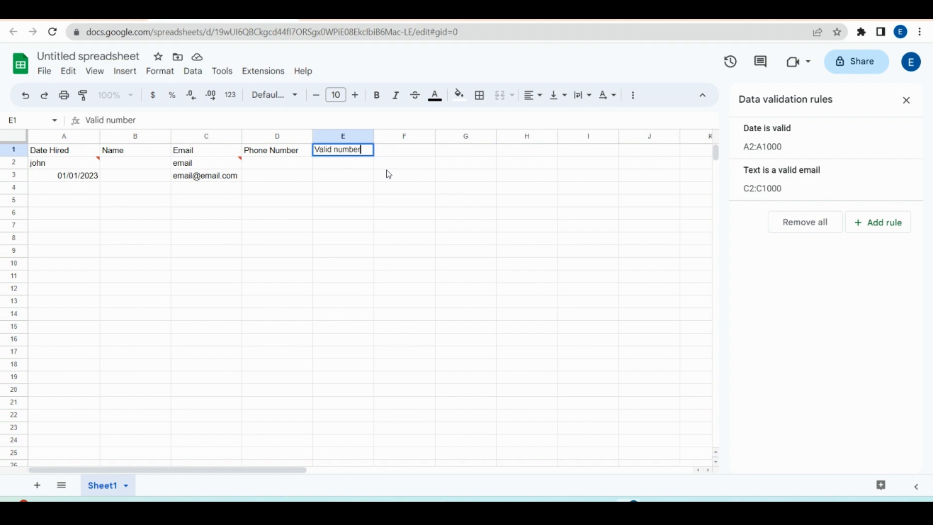
key("Return")
left_click(275, 156)
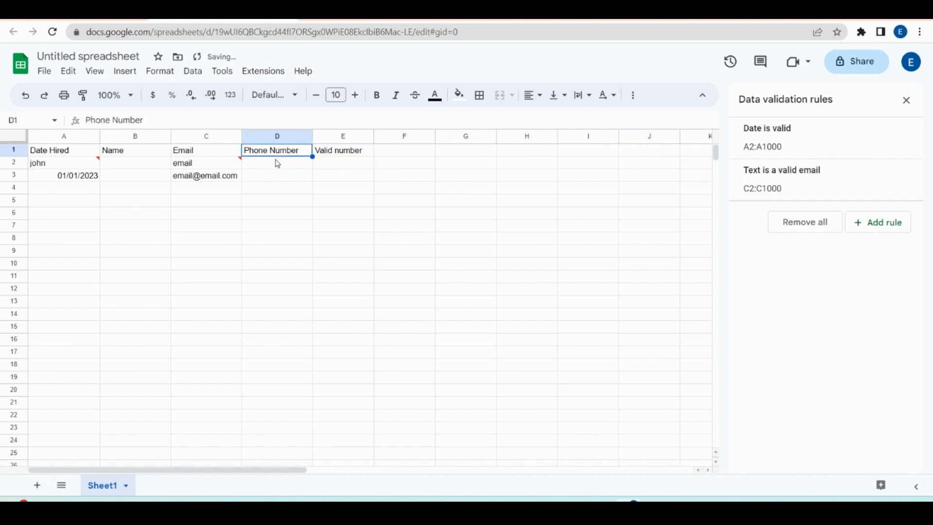
left_click(280, 166)
type("8888")
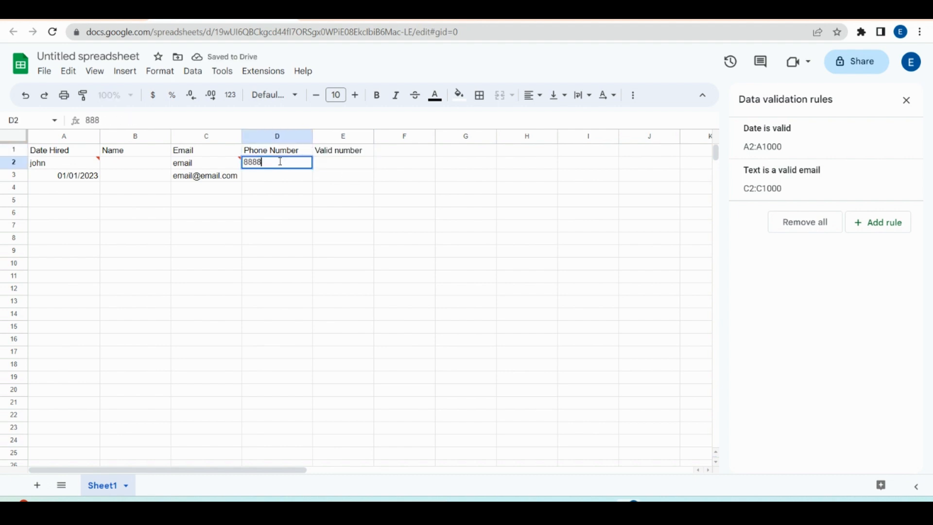
type("888888")
key("Return")
left_click(283, 167)
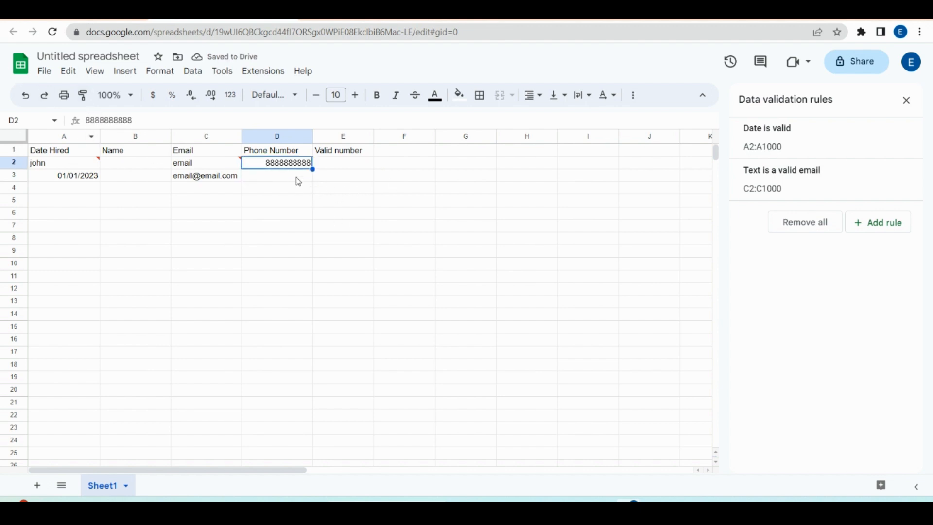
left_click(295, 178)
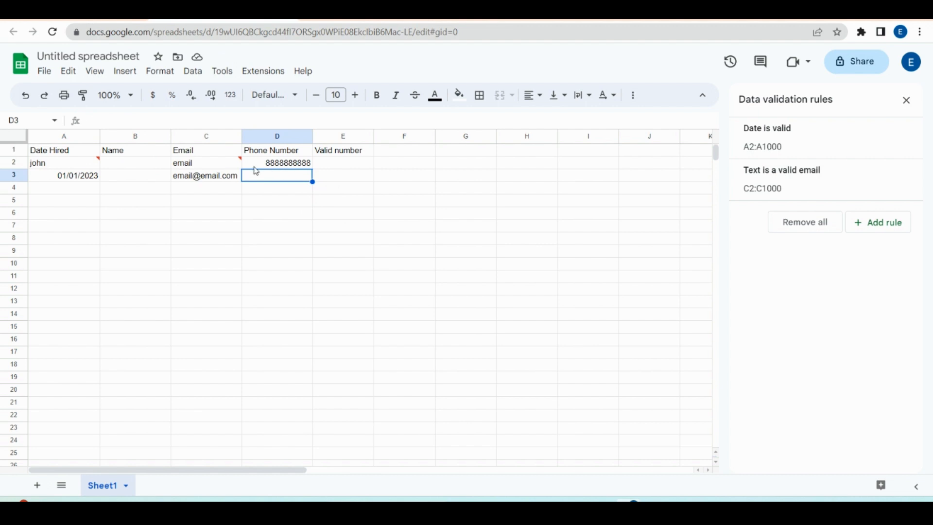
left_click(277, 165)
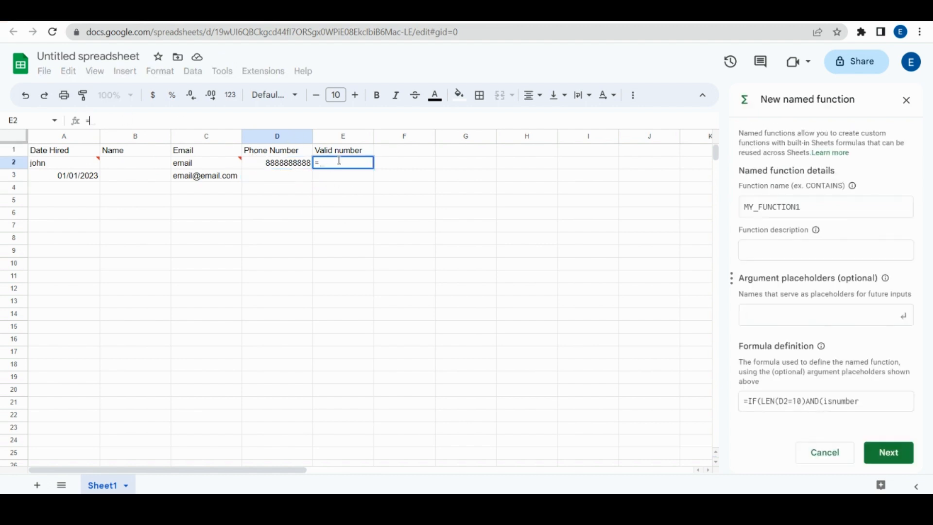
Step: Begin E2's formula as =IF(LEN(D2)=10 AND, using autocomplete for IF and LEN
type("=")
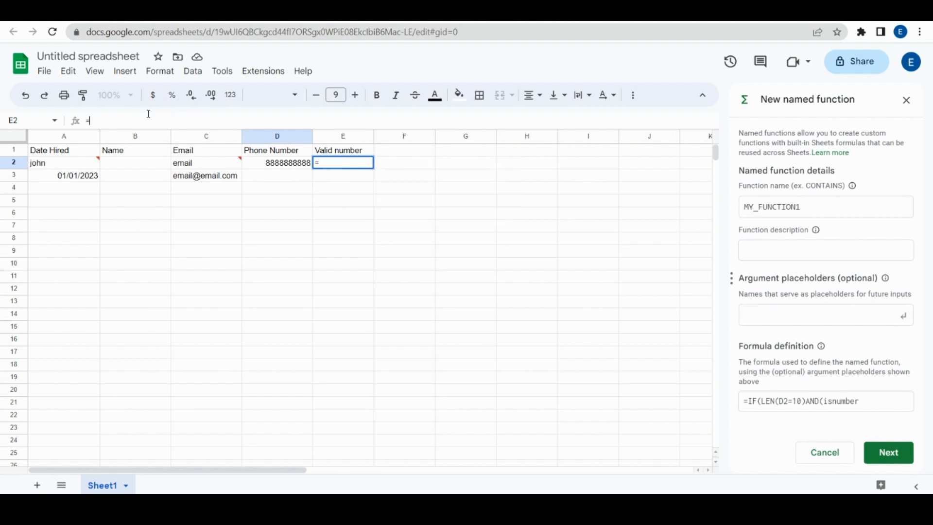
type("and(")
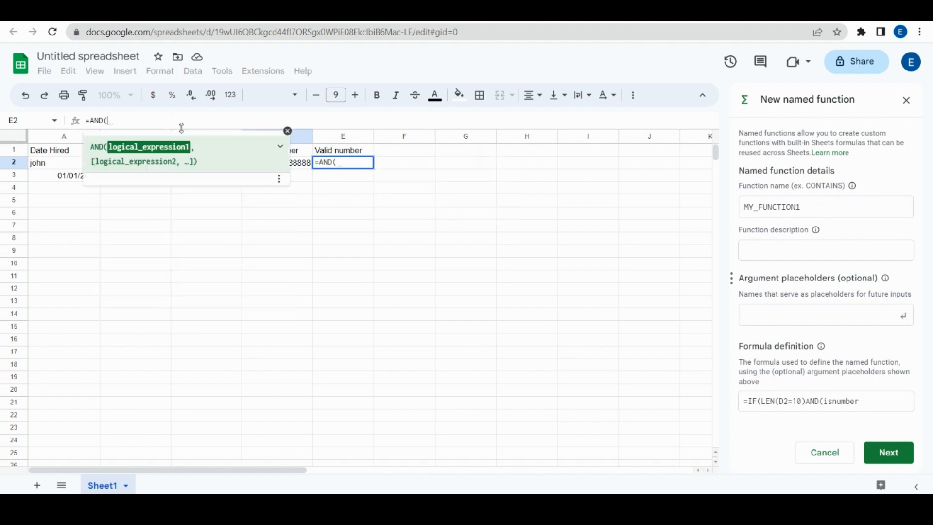
key("BackSpace")
key("BackSpace")
key("BackSpace")
key("BackSpace")
type("If")
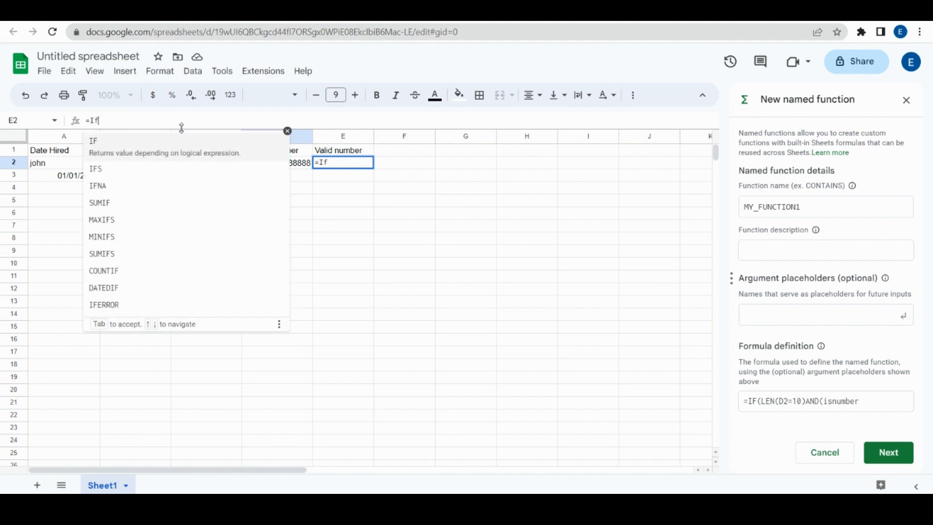
left_click(175, 151)
left_click(304, 166)
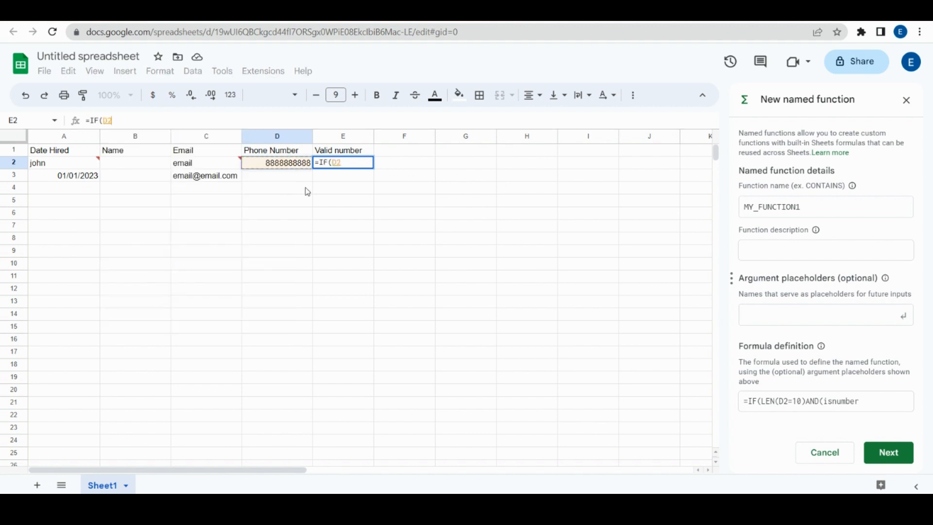
key("BackSpace")
key("BackSpace")
type("Len")
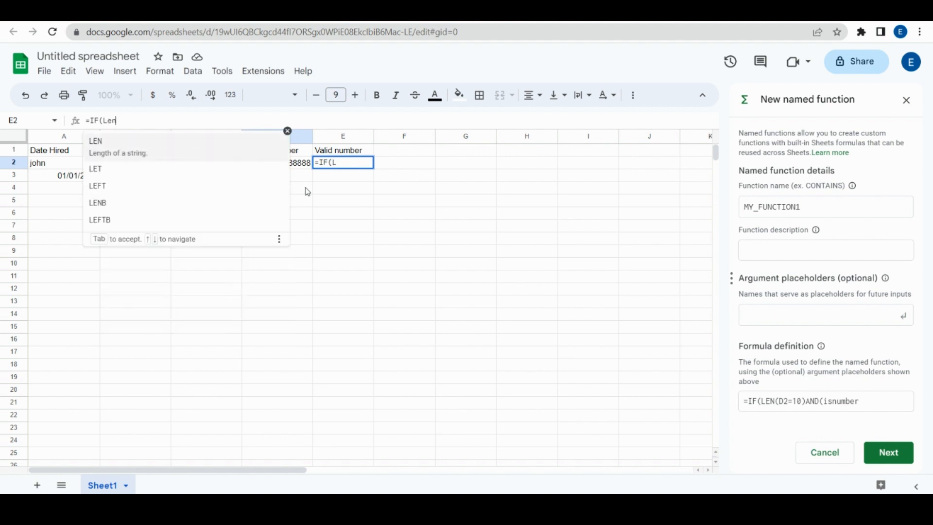
left_click(186, 143)
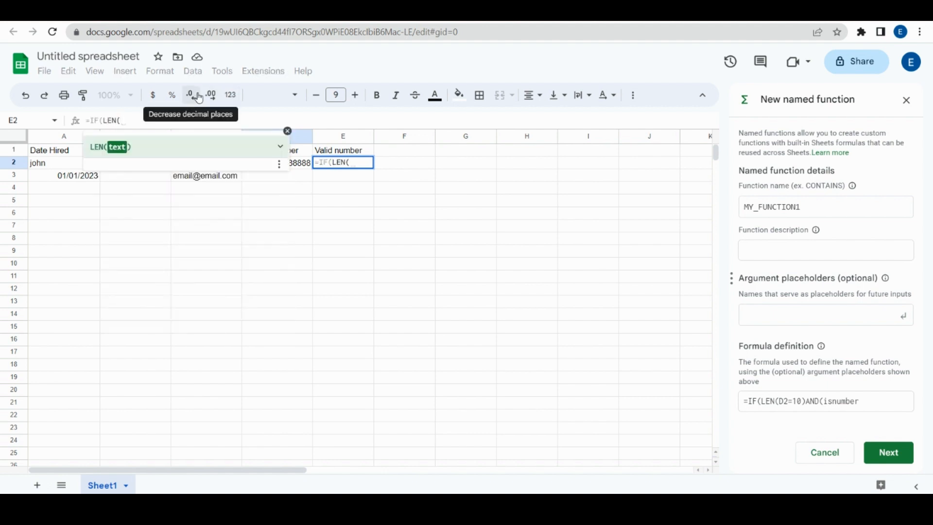
left_click(304, 168)
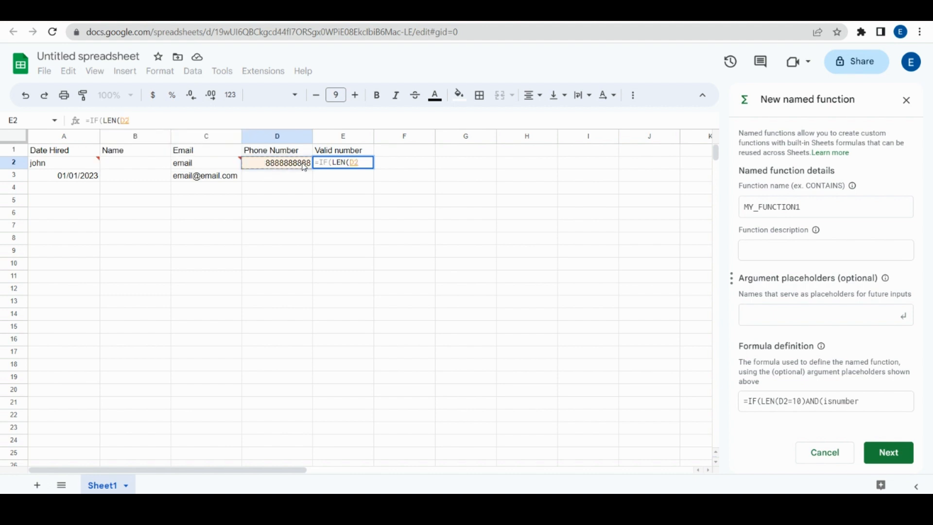
type(")=10")
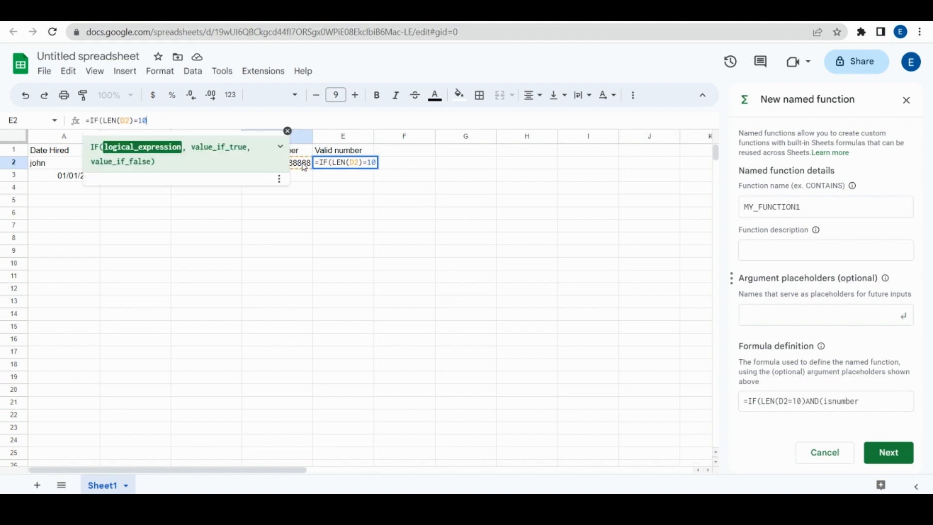
type(" And")
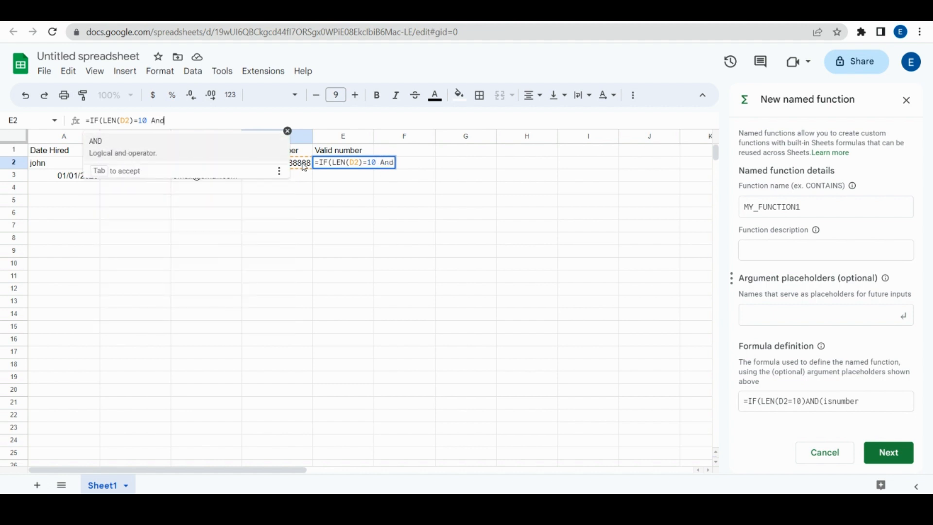
key("Tab")
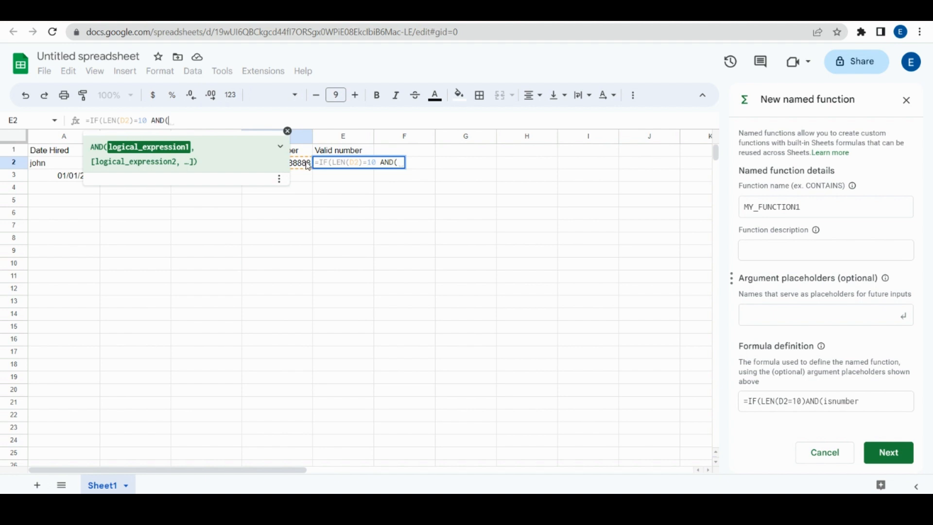
Step: Add the ISNUMBER(D2)=TRUE check with "YES"/"No" results and enter the formula
type("IS")
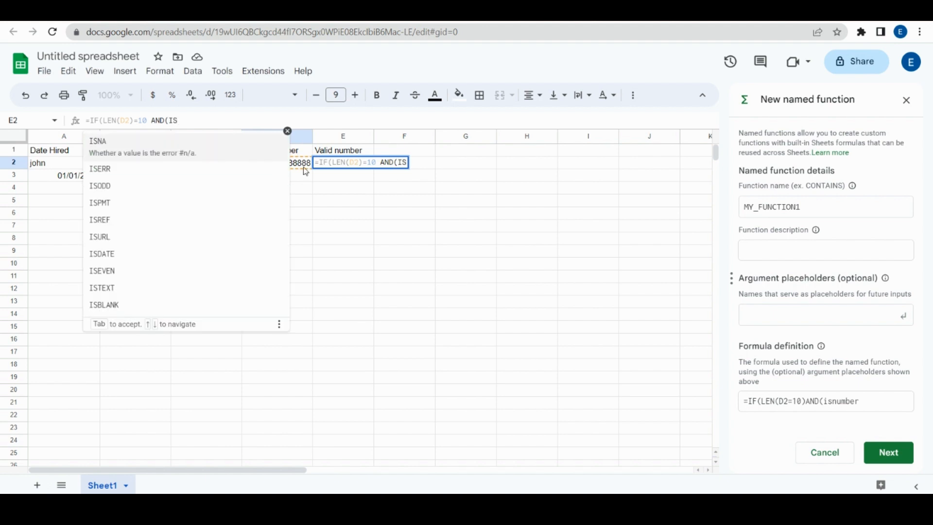
type("n")
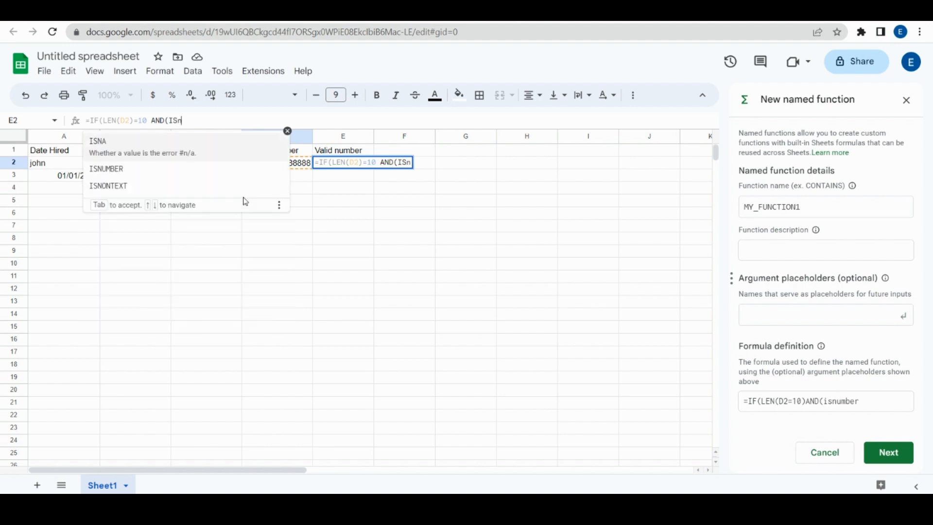
left_click(180, 171)
left_click(306, 165)
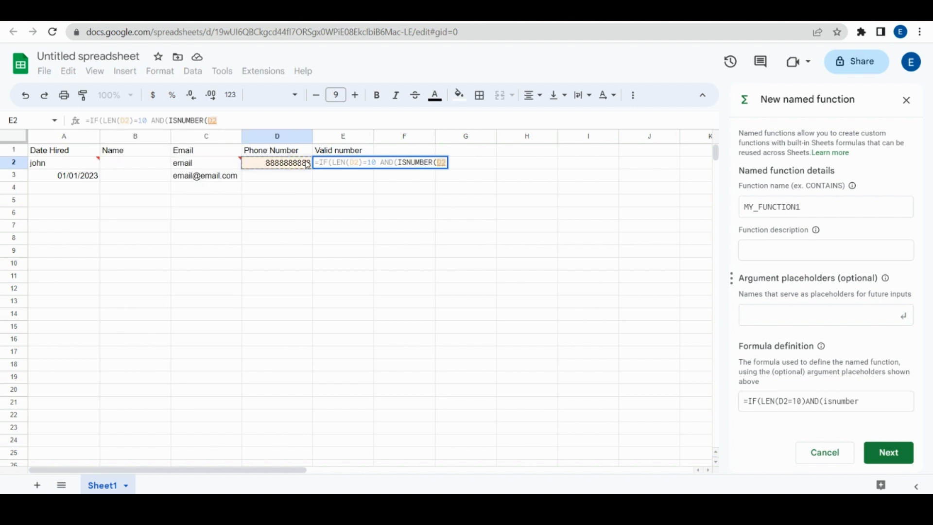
type(")=")
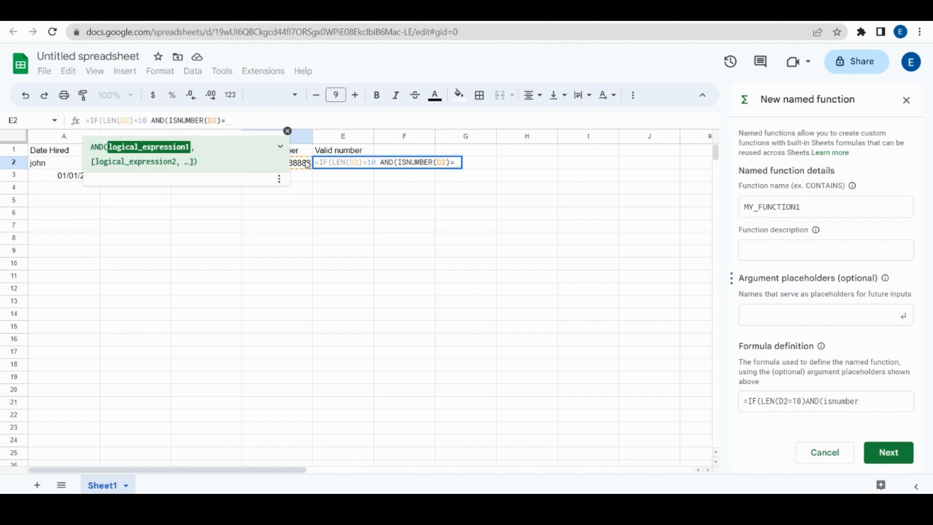
type("T")
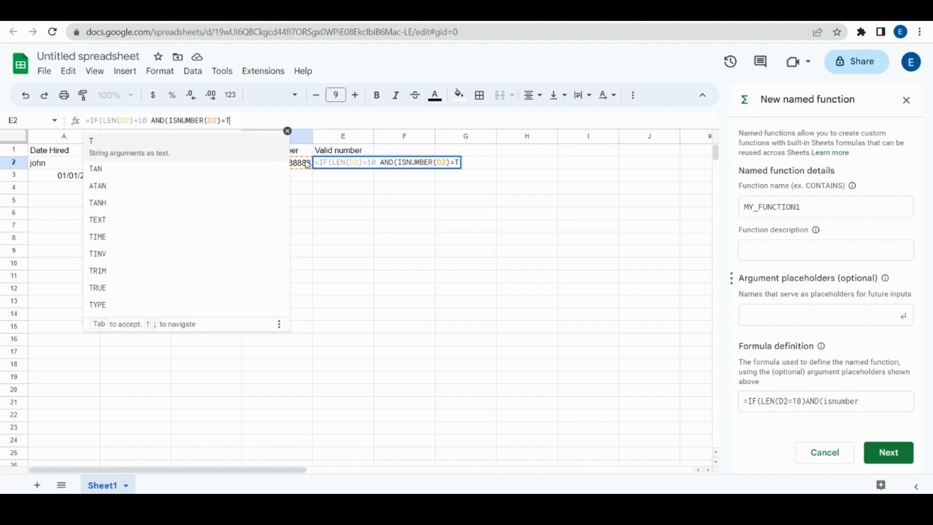
type("RUE)")
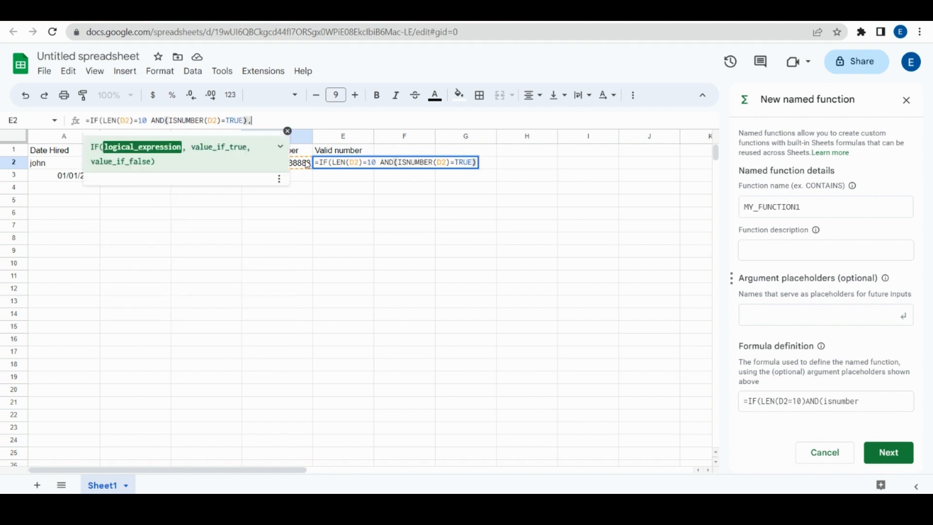
type(",")
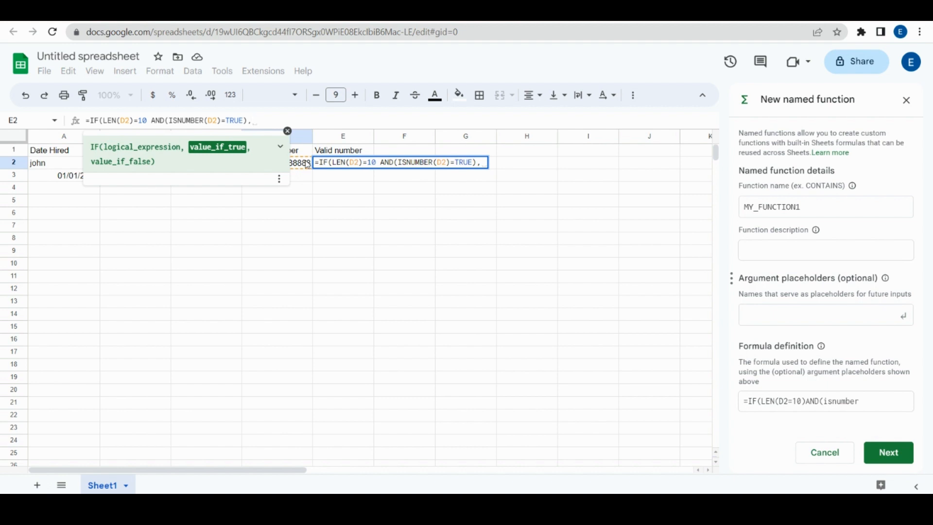
type("YES,NO")
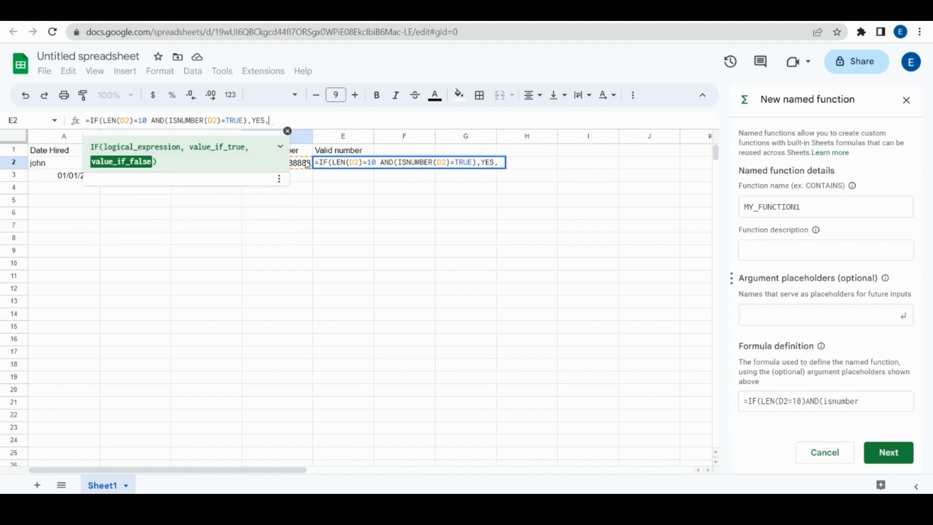
key("BackSpace")
key("BackSpace")
key("BackSpace")
key("BackSpace")
key("BackSpace")
key("BackSpace")
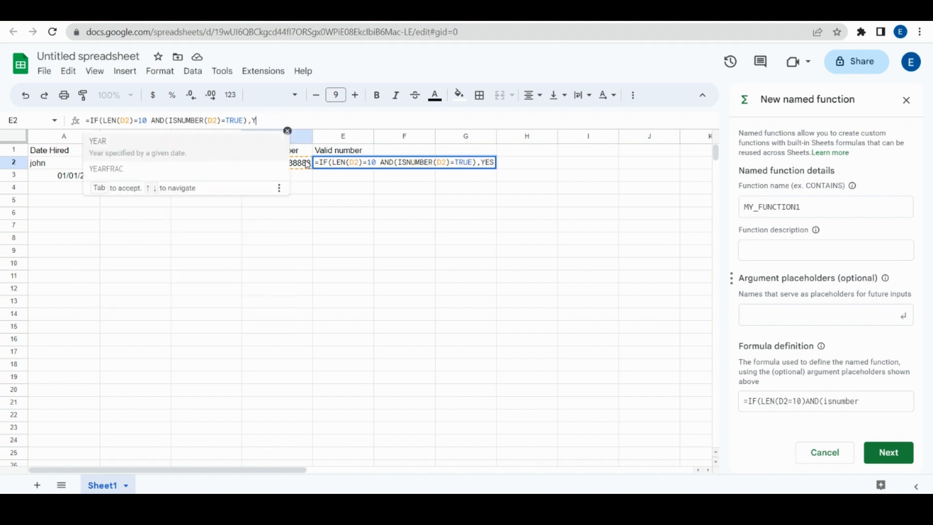
type("\"")
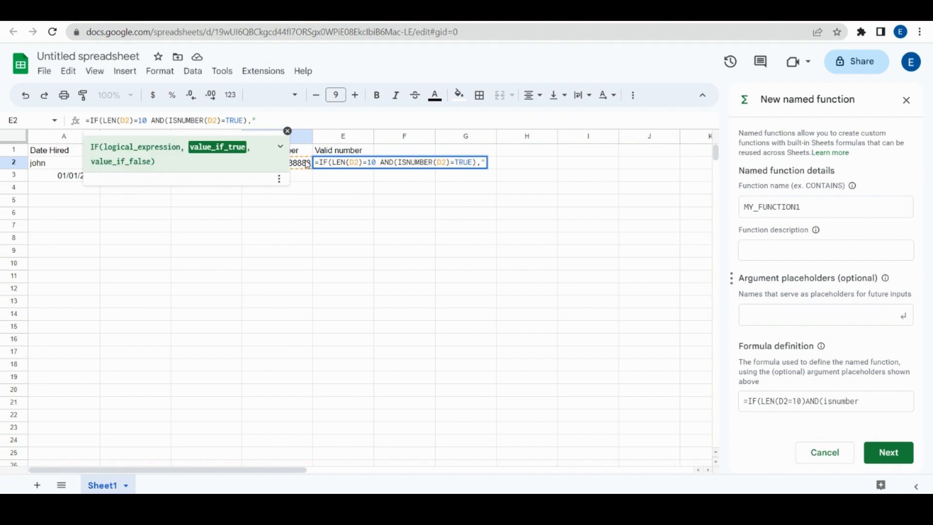
type("N")
key("BackSpace")
type("YES\",")
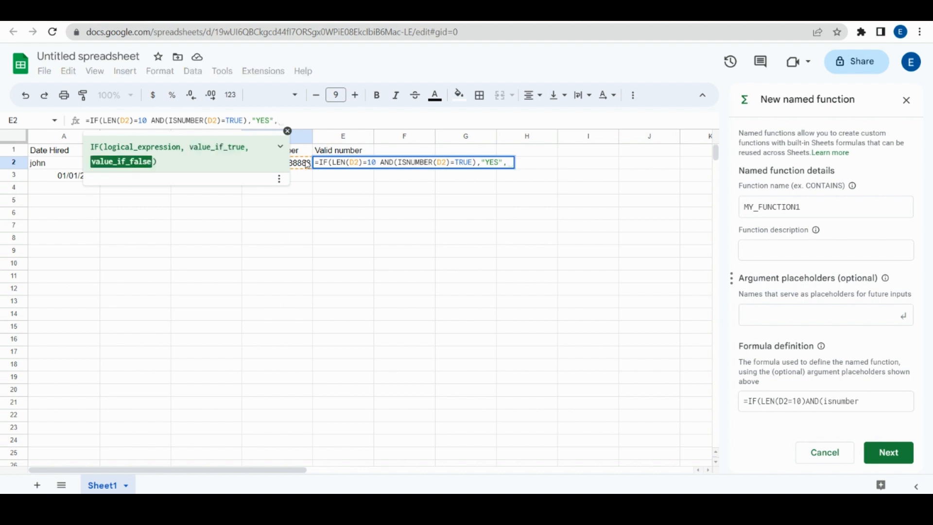
type("\"No")
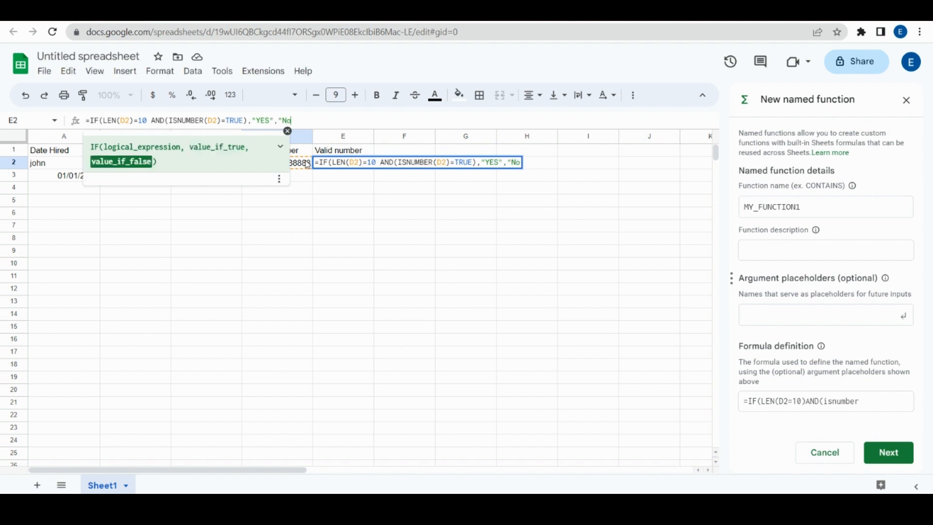
type(")")
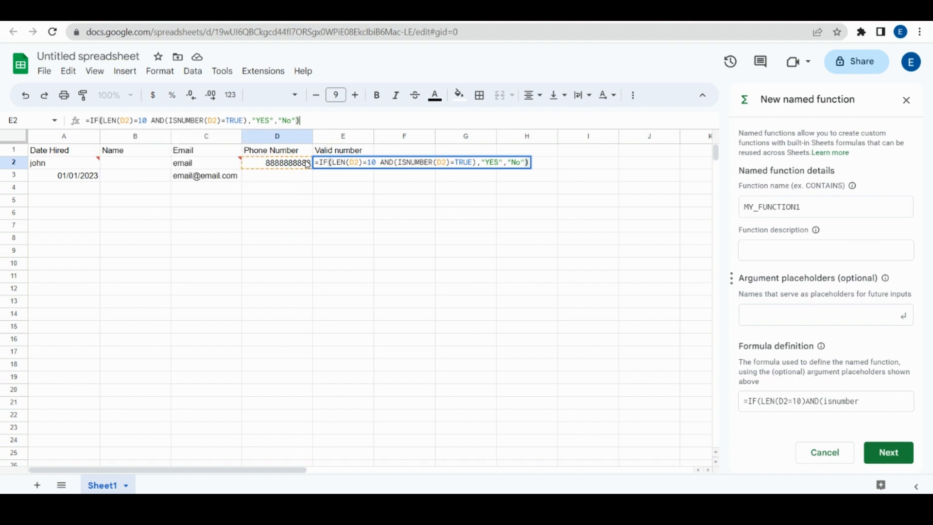
key("Return")
Step: Rework E2's formula to start with AND( and add a second IF condition
left_click(342, 169)
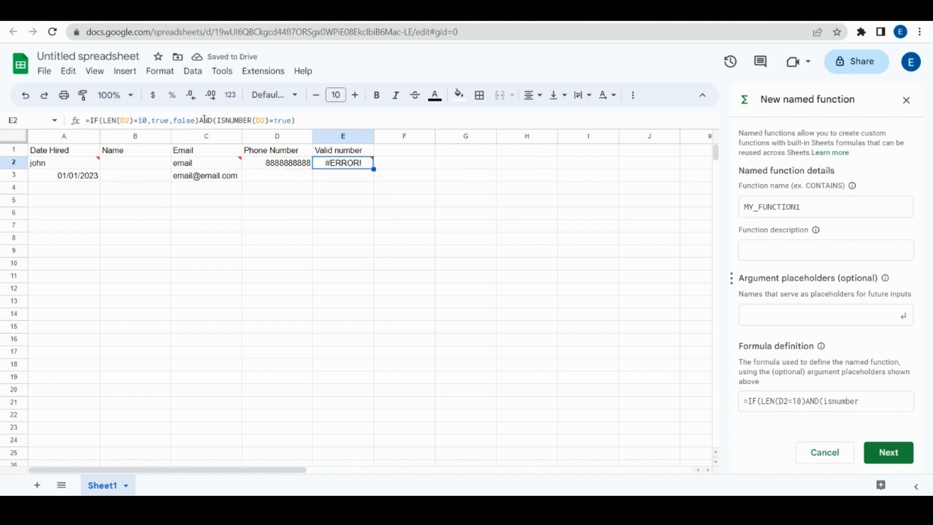
left_click(211, 121)
double_click(211, 121)
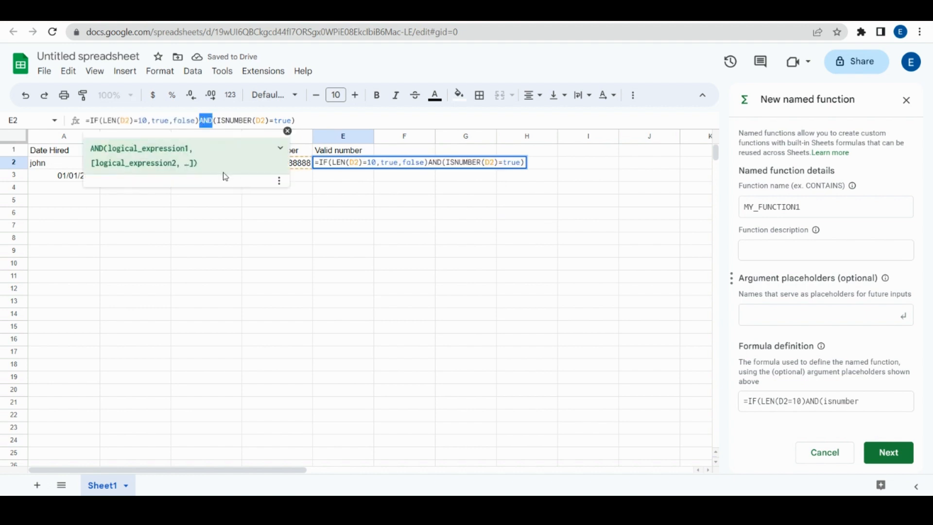
key("BackSpace")
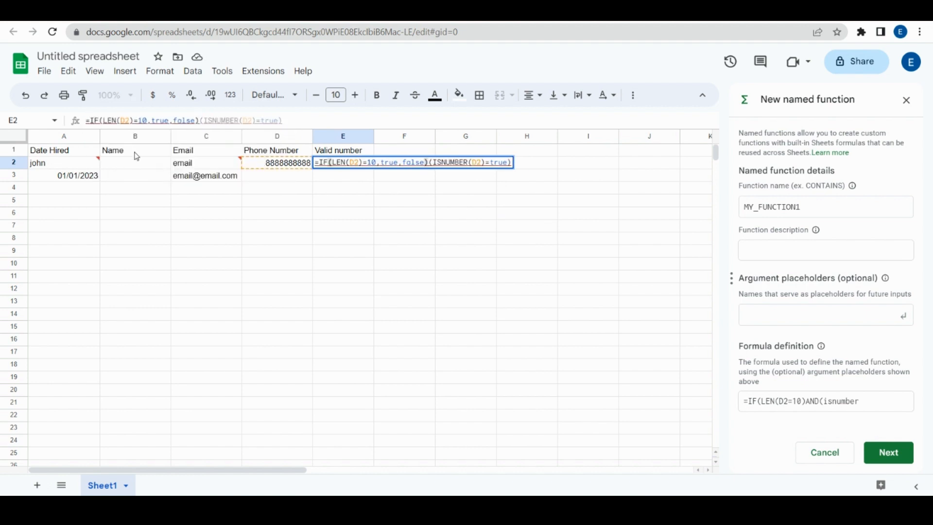
type("AND(")
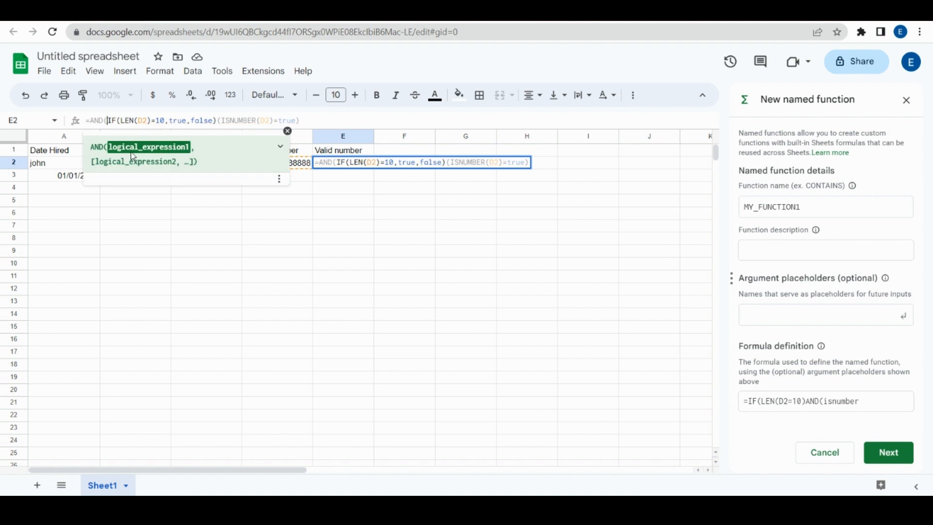
left_click(219, 122)
type(",")
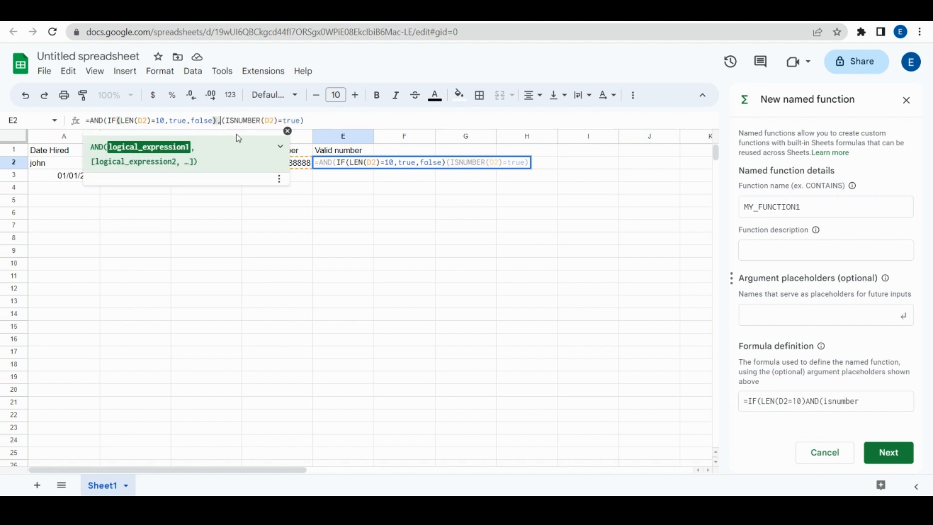
type("I")
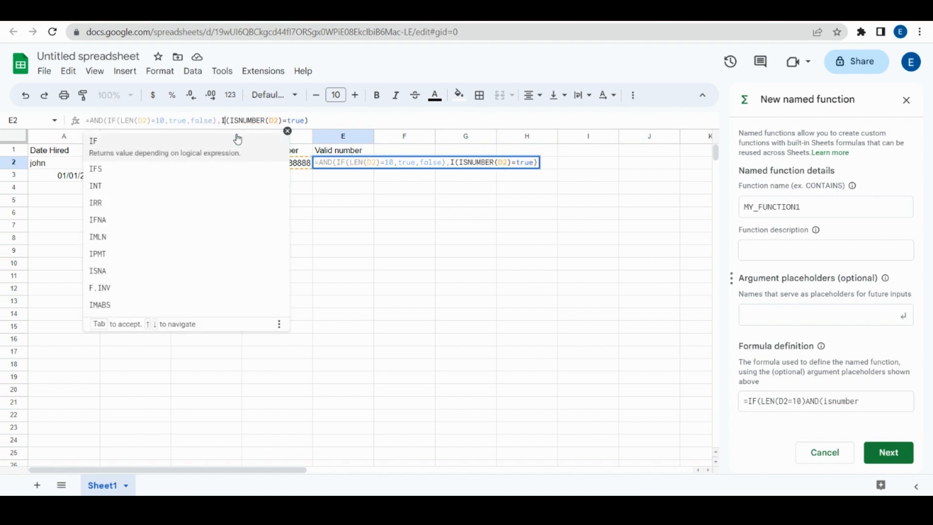
type("F")
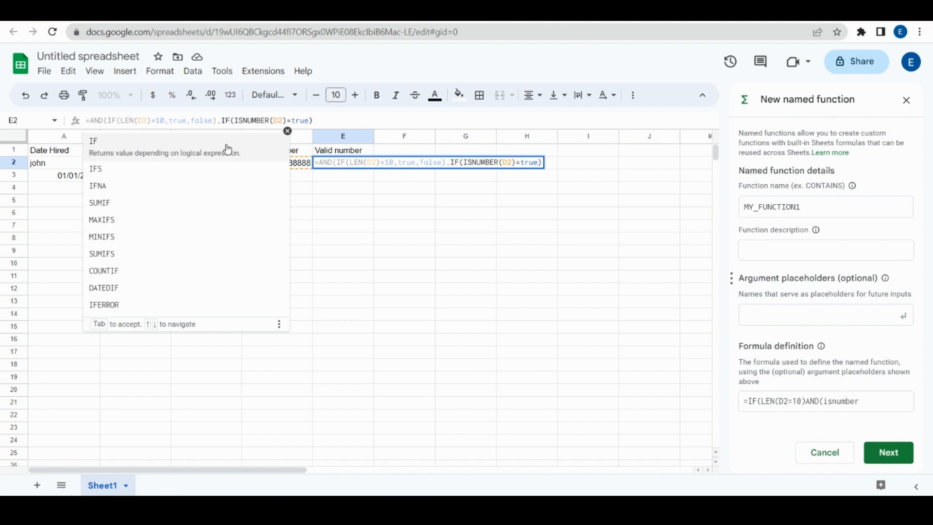
left_click(243, 146)
Step: Add the true, false results and closing parenthesis, committing the AND formula showing TRUE
left_click(316, 121)
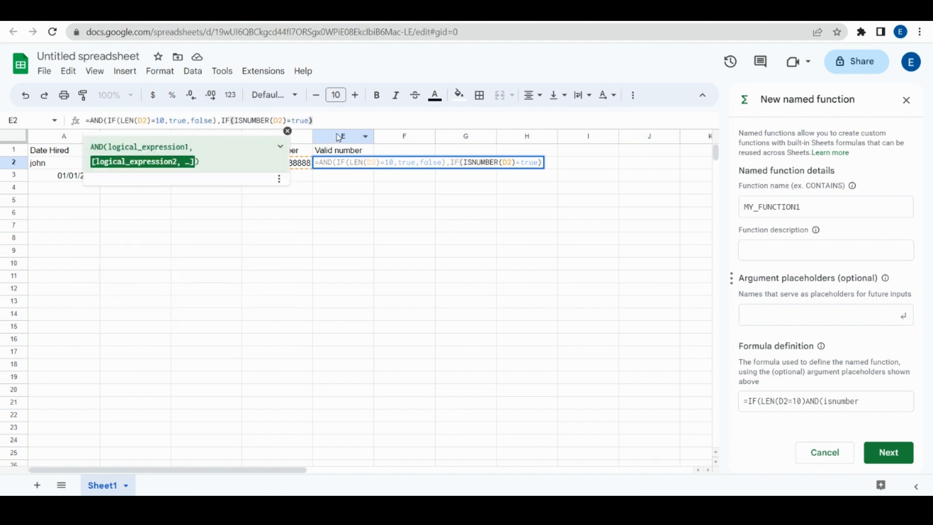
left_click(310, 121)
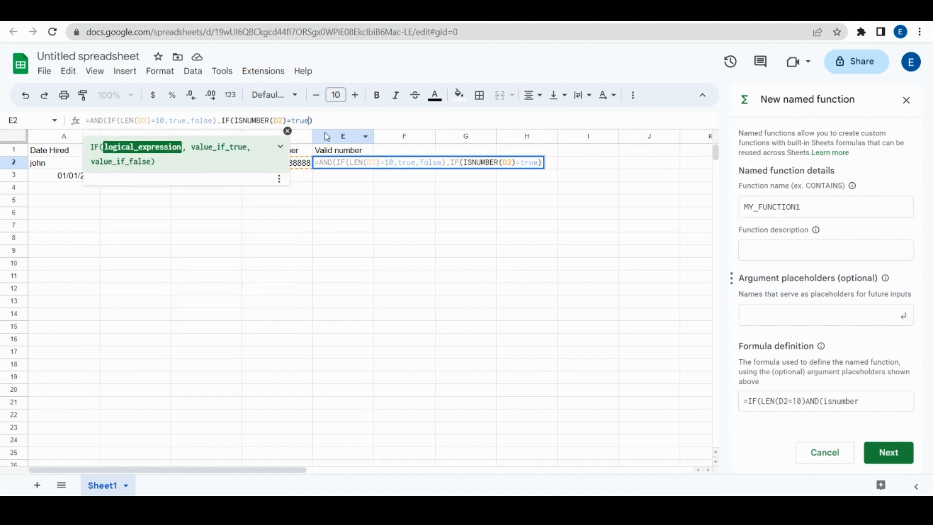
type(",true, ")
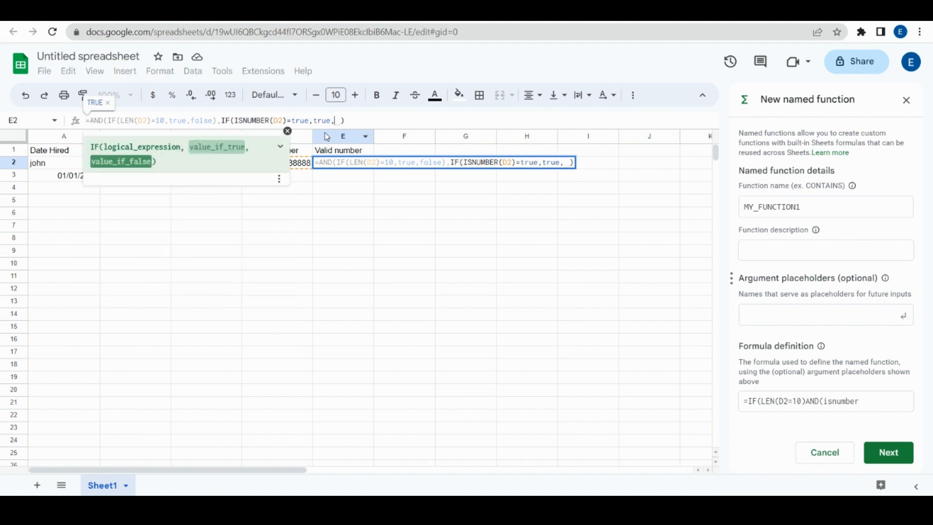
type("false")
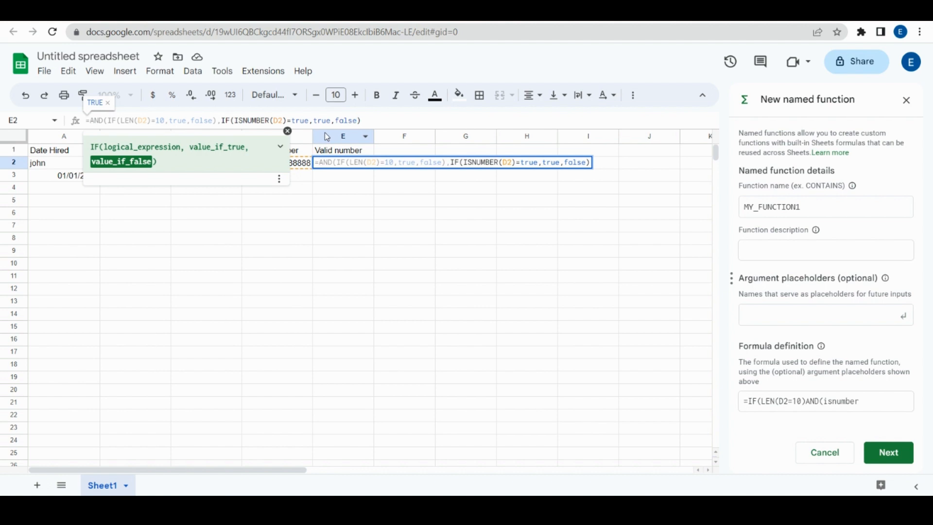
left_click(374, 117)
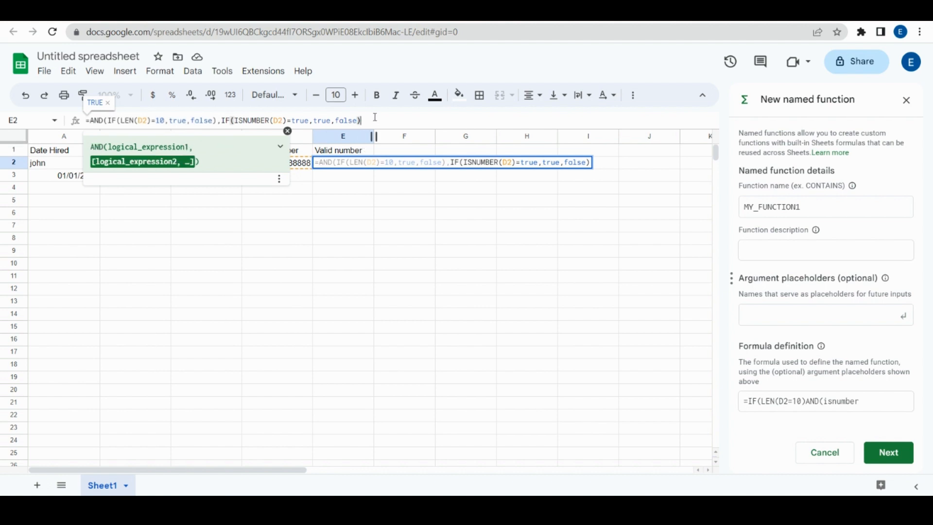
type(")")
key("Return")
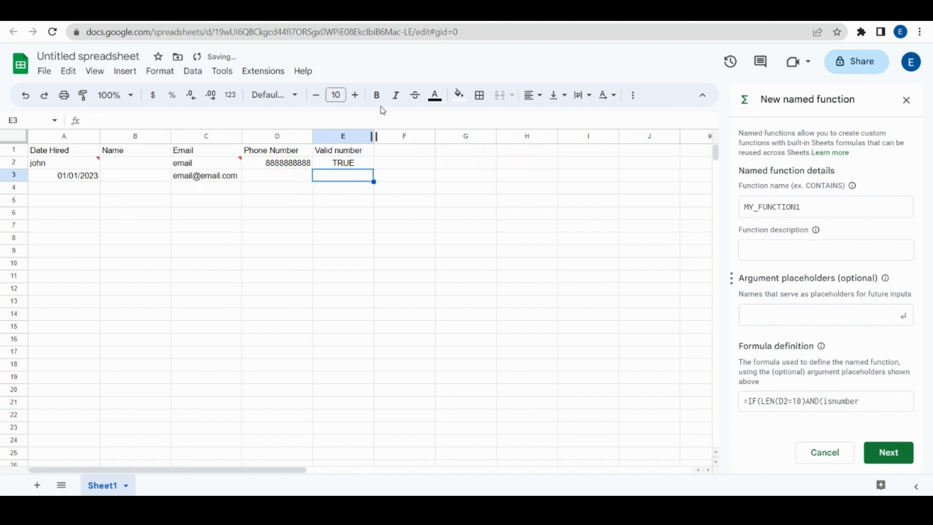
Step: Enter test values 5, 76 and a plain-text name in D3:D5
left_click(352, 164)
left_click(295, 179)
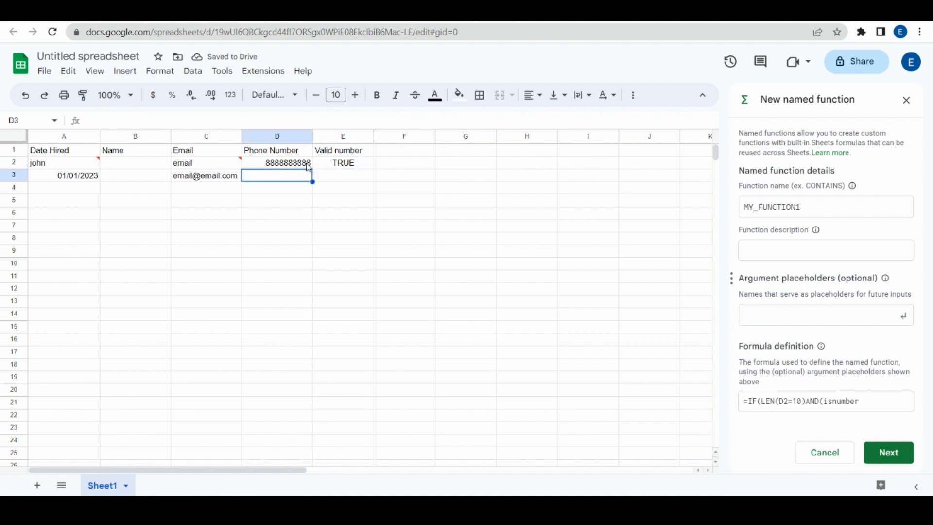
type("5")
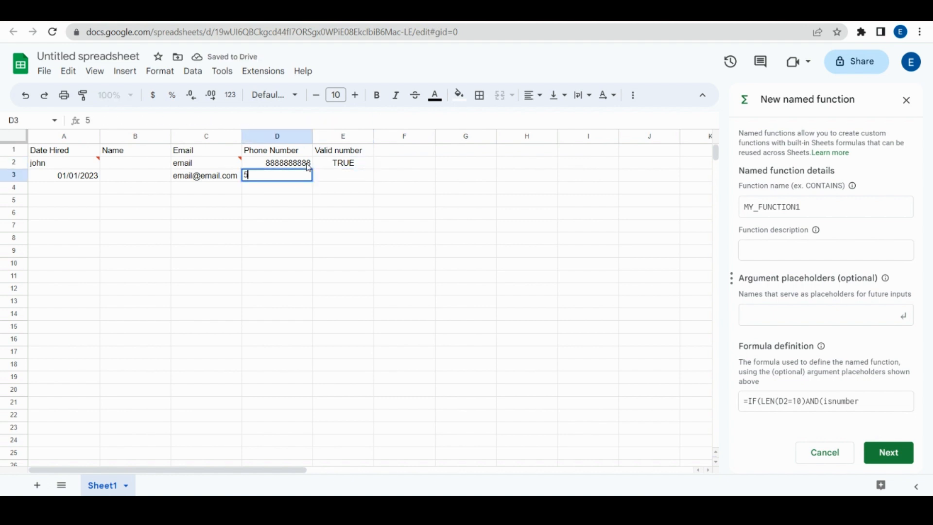
key("Return")
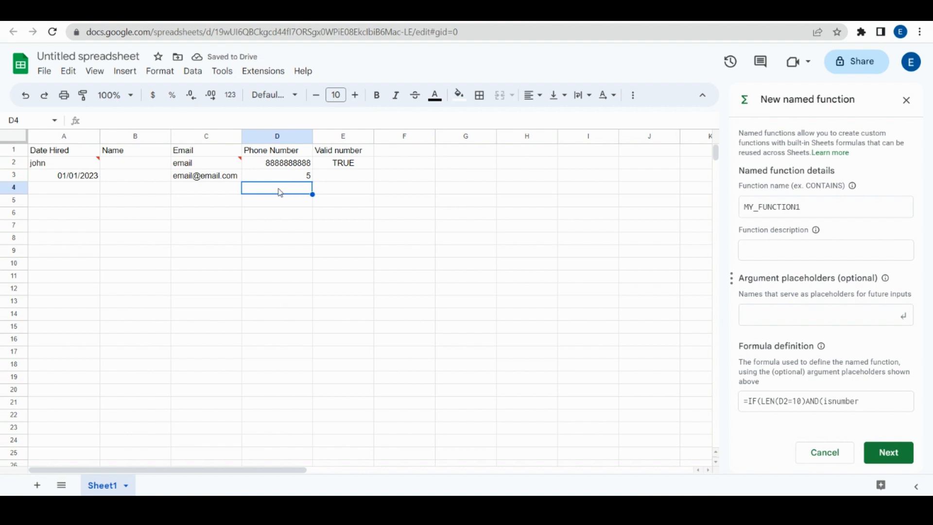
type("76")
key("Return")
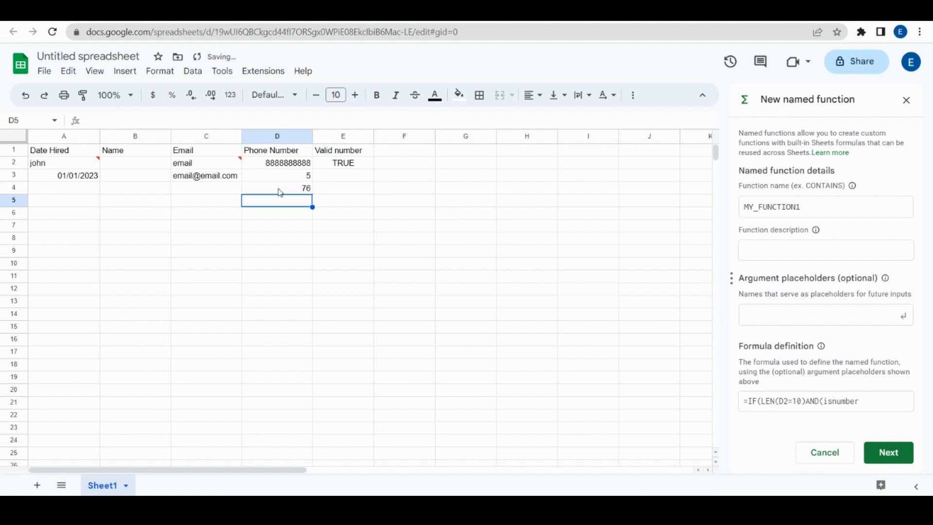
type("john")
key("Return")
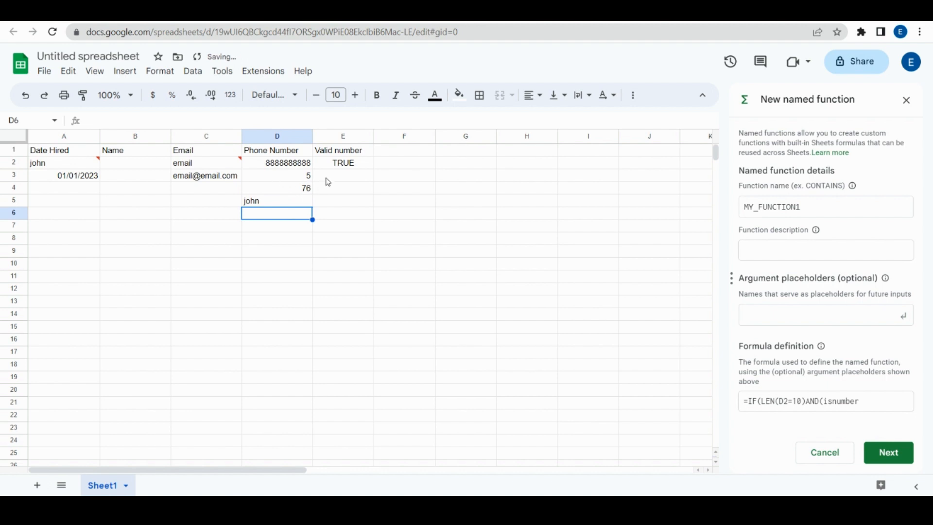
Step: Fill the Valid number formula from E2 down to E5 and check the FALSE results
left_click(335, 167)
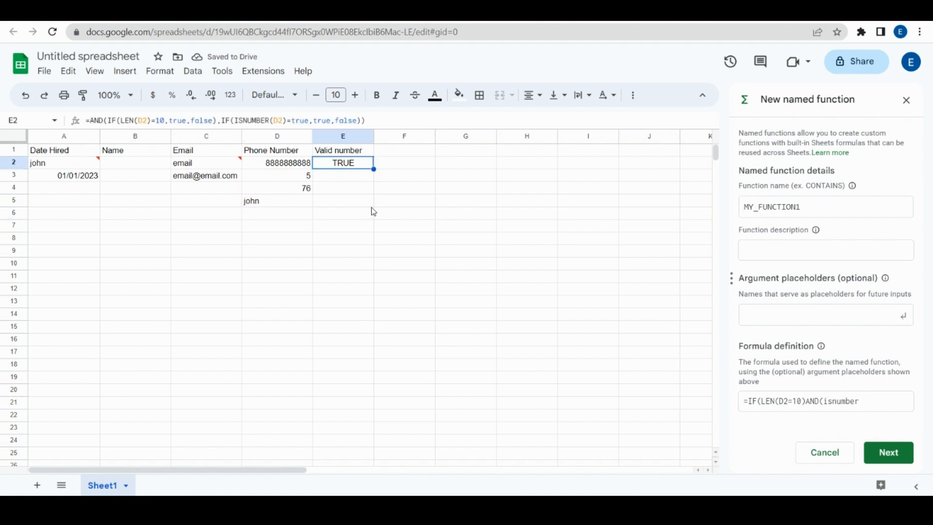
left_click_drag(373, 169, 369, 205)
left_click(324, 180)
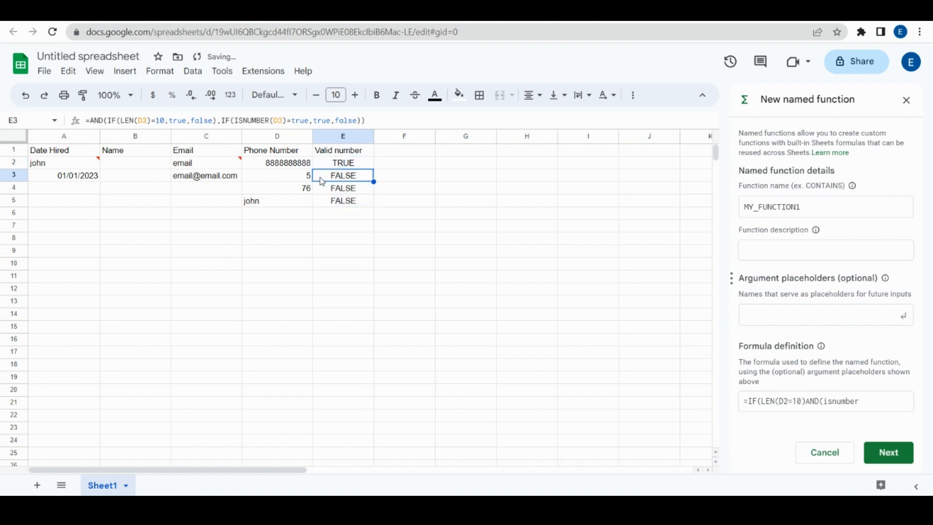
left_click(303, 180)
left_click(338, 167)
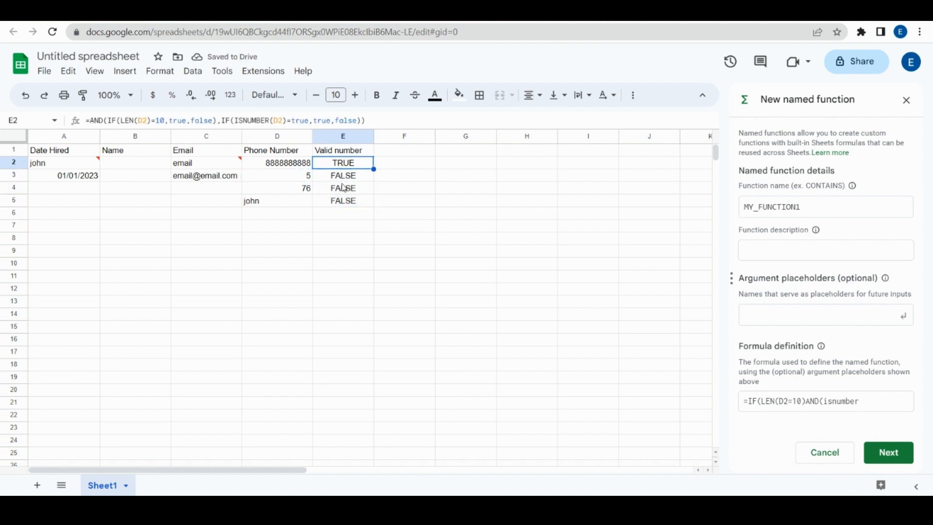
left_click(336, 191)
Step: Enter a ten-digit test number in D6 and extend the formula to E6
left_click(289, 208)
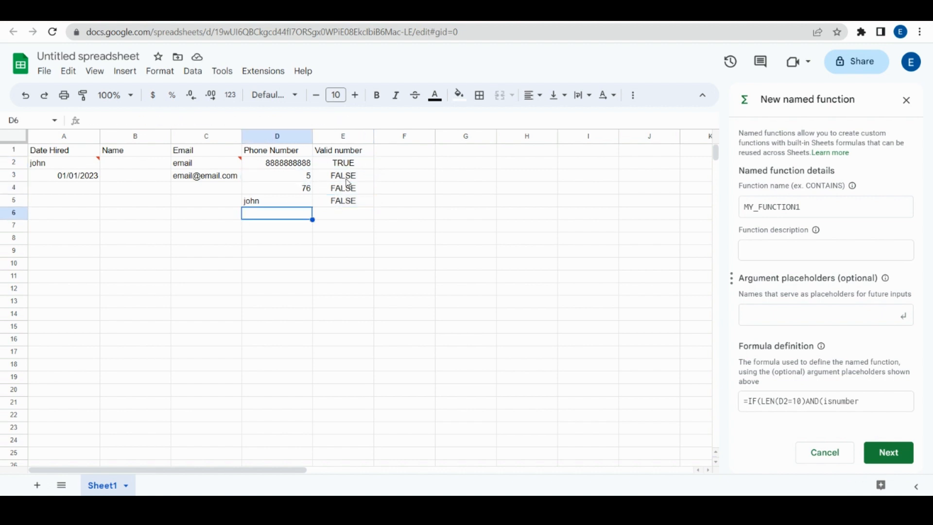
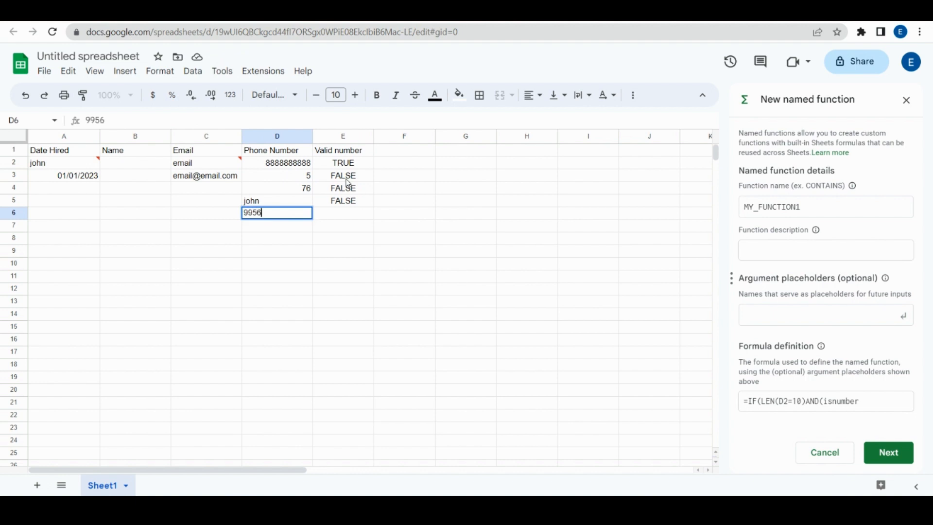
left_click(341, 202)
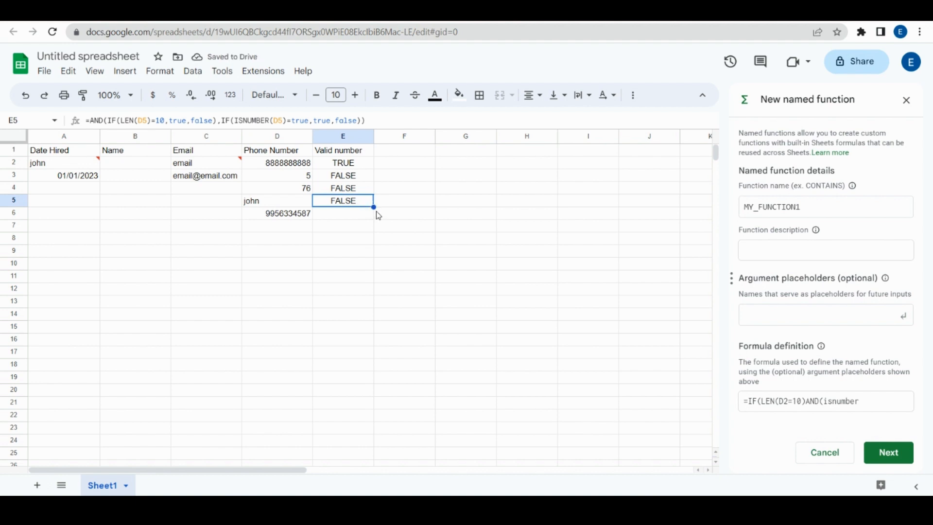
left_click_drag(374, 207, 382, 217)
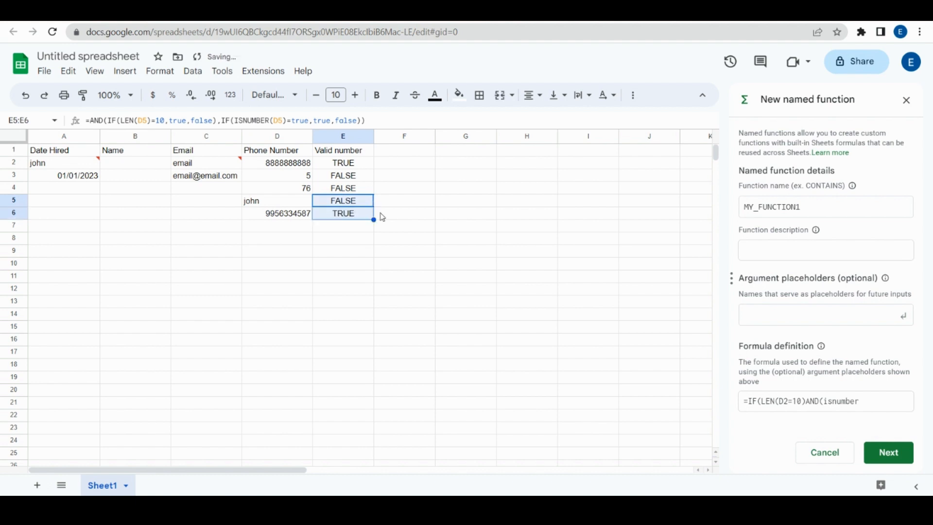
left_click(324, 239)
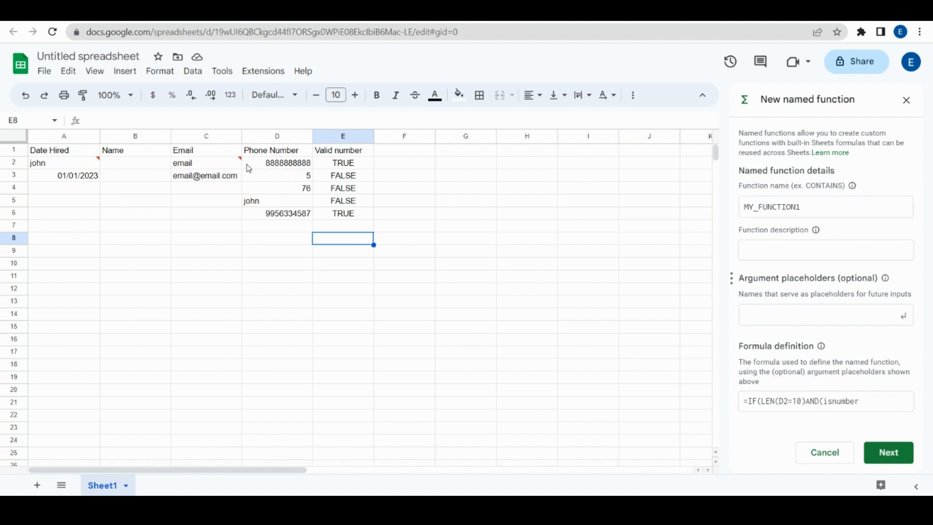
left_click(287, 227)
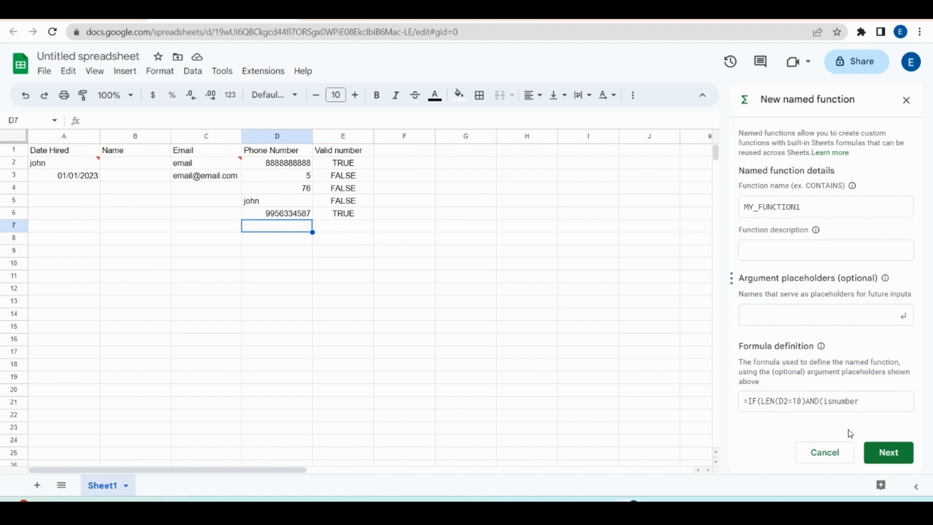
Step: Cancel the unfinished named function and add a new validation rule
left_click(841, 456)
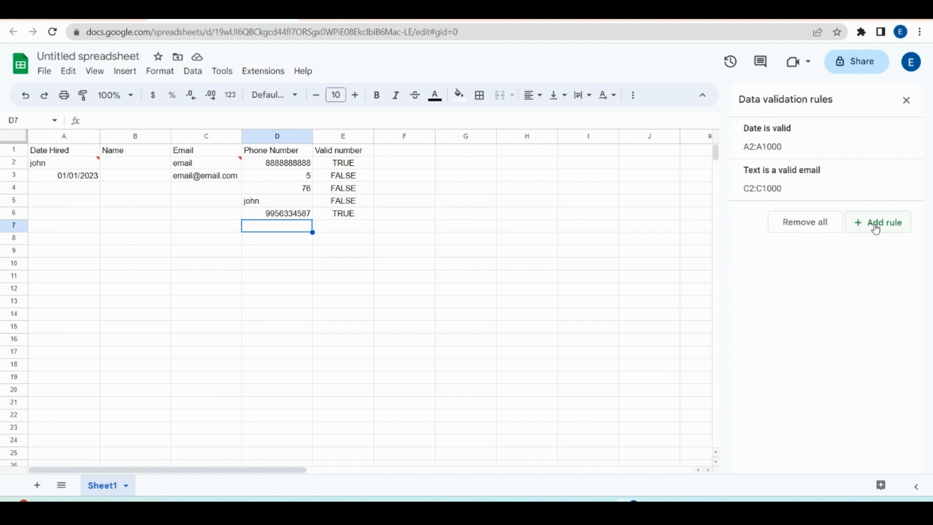
left_click(876, 224)
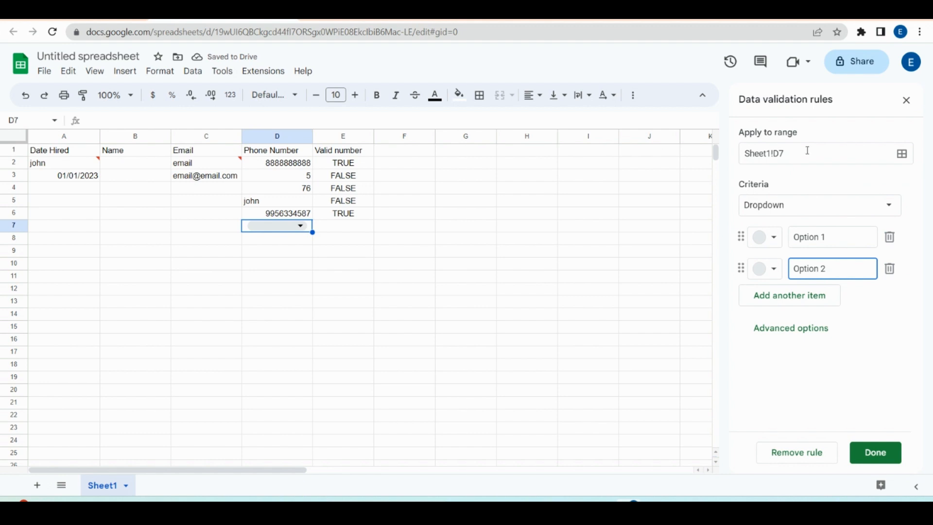
Step: Set the new rule's range to E2:E1000 in the Valid number column
left_click(826, 152)
left_click_drag(826, 152, 727, 138)
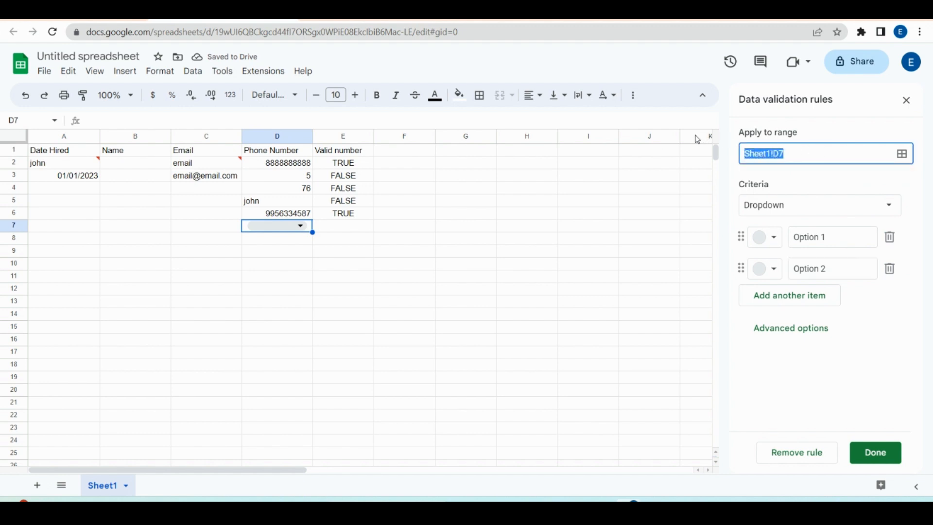
key("BackSpace")
left_click(361, 168)
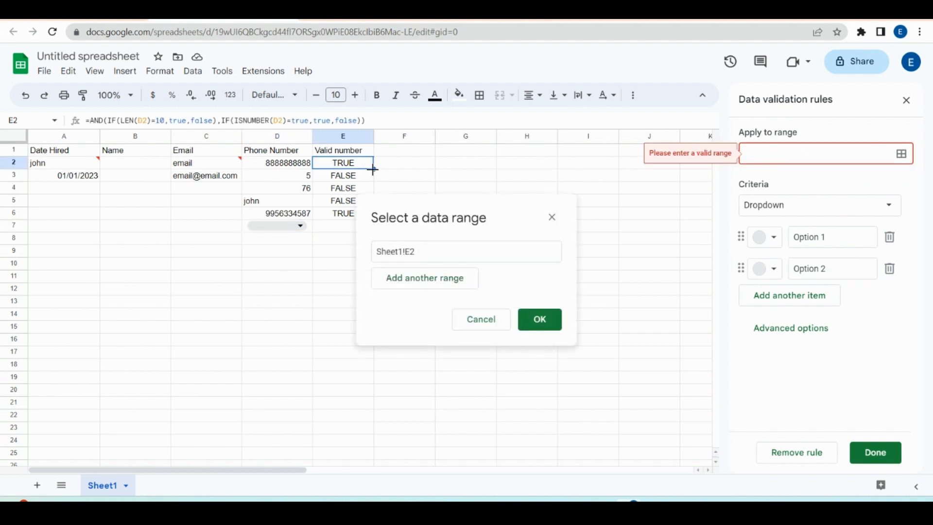
key("ctrl+shift+Down")
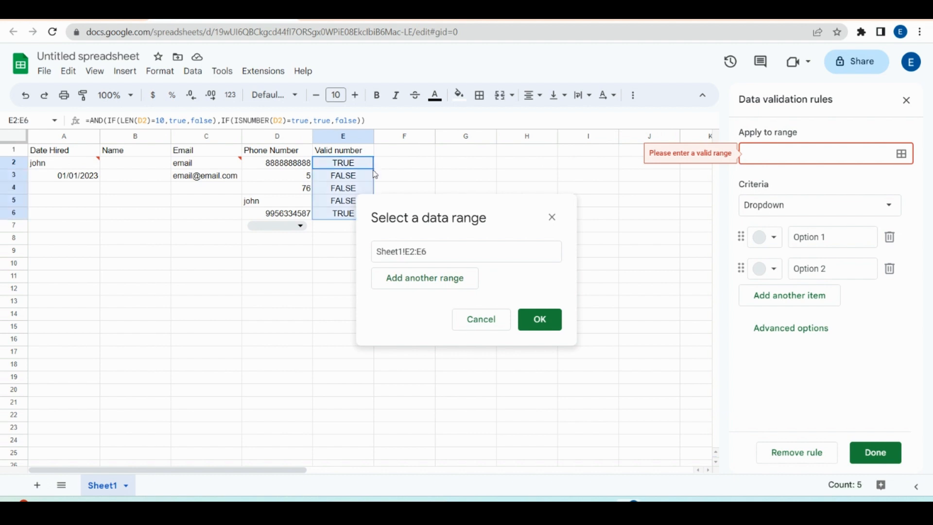
key("ctrl+shift+Down")
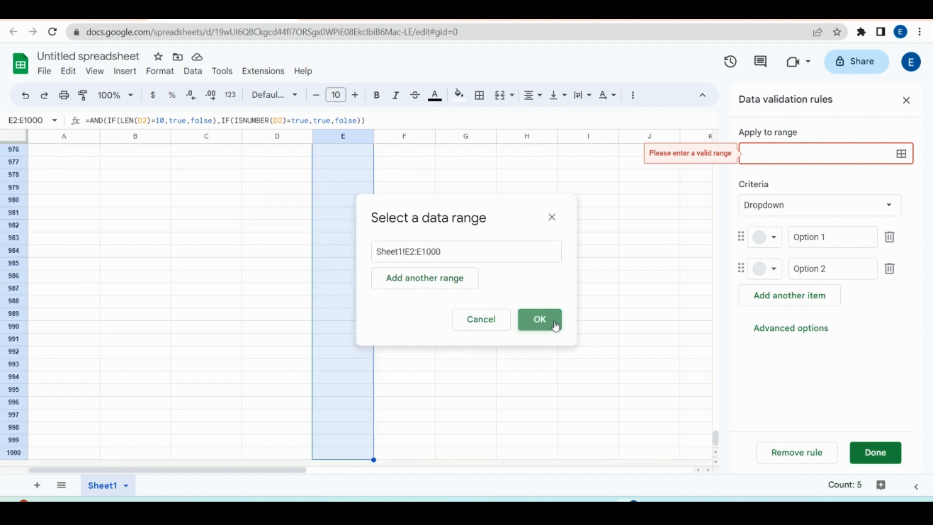
left_click(556, 326)
left_click_drag(716, 438, 726, 129)
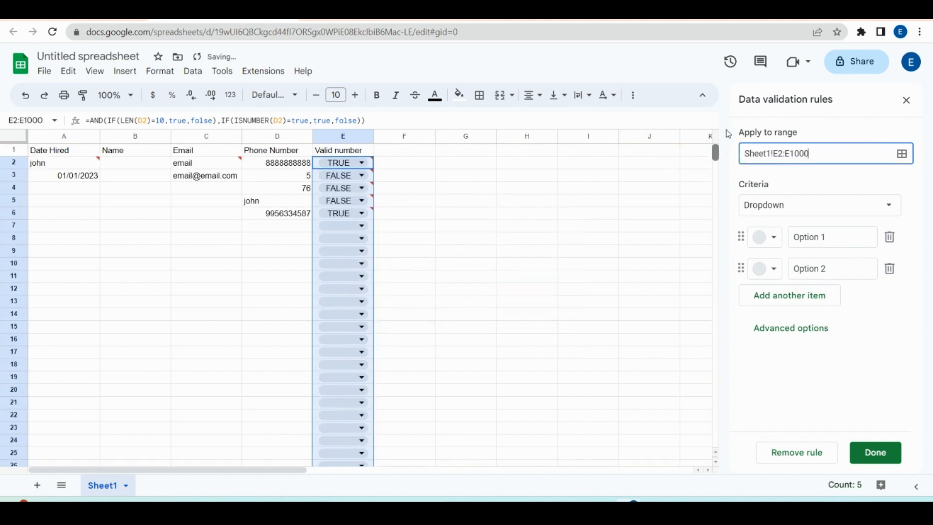
Step: Set the criterion to Text contains with value TRUE and save the rule
left_click(887, 205)
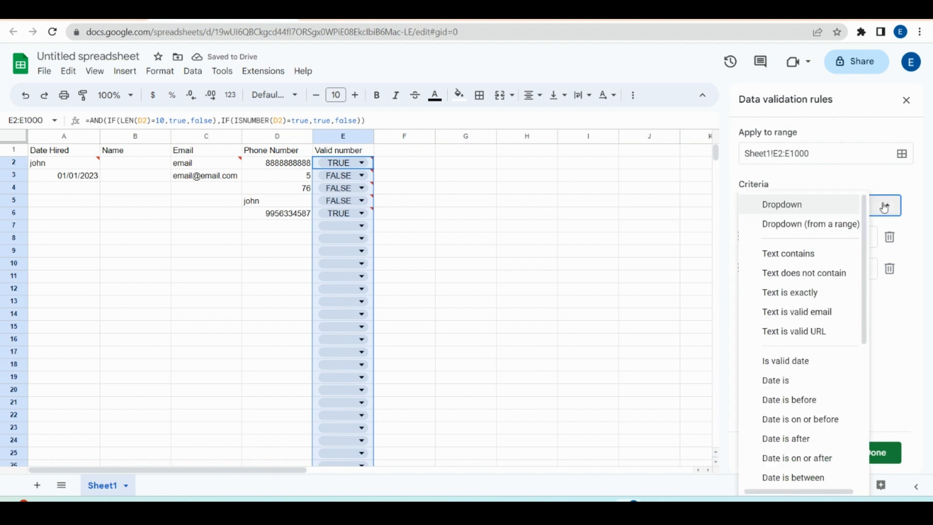
left_click(820, 253)
left_click(792, 238)
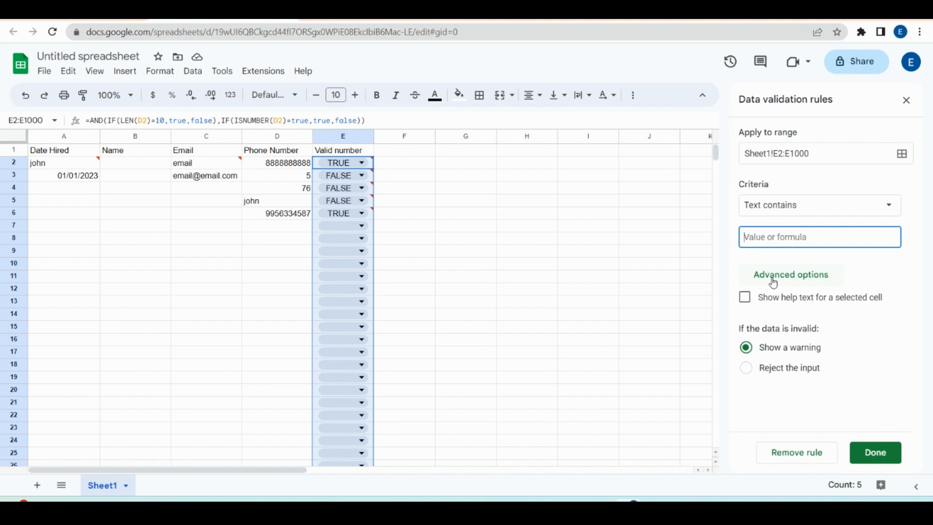
type("T")
type("RIE")
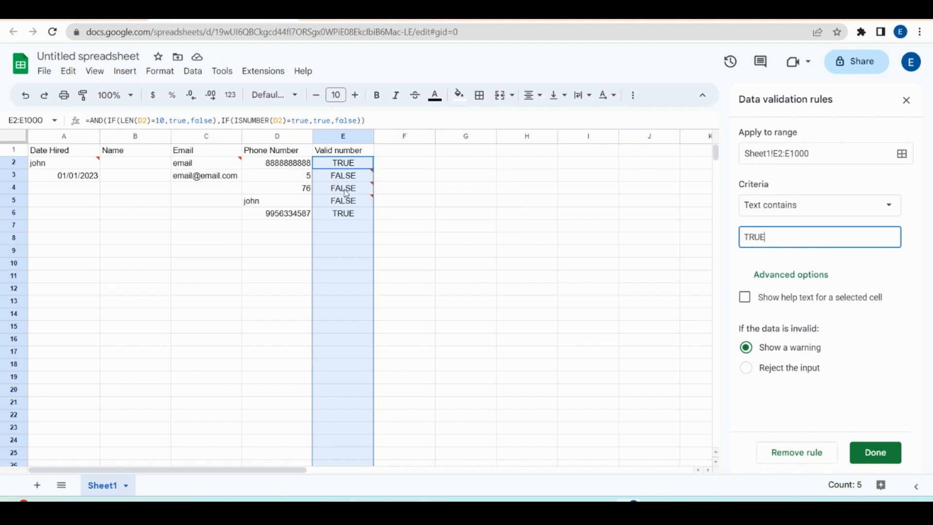
left_click(884, 461)
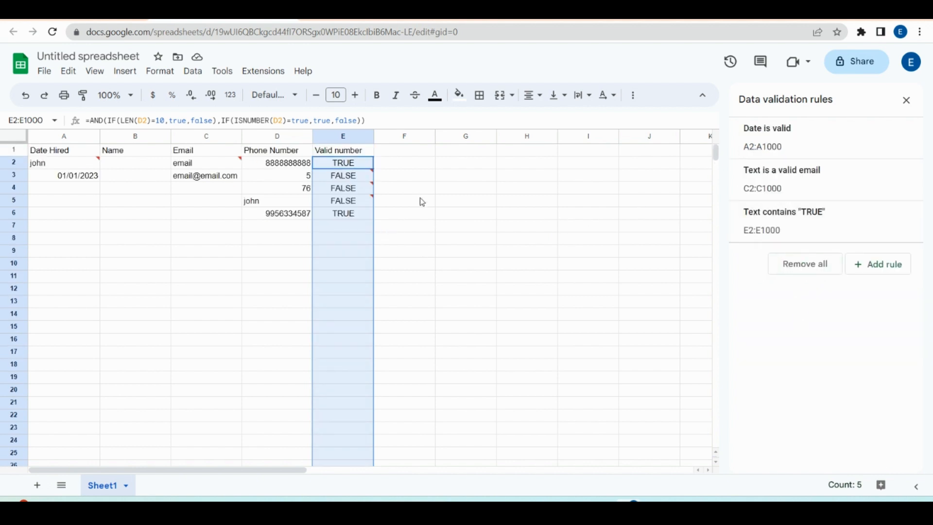
left_click(286, 240)
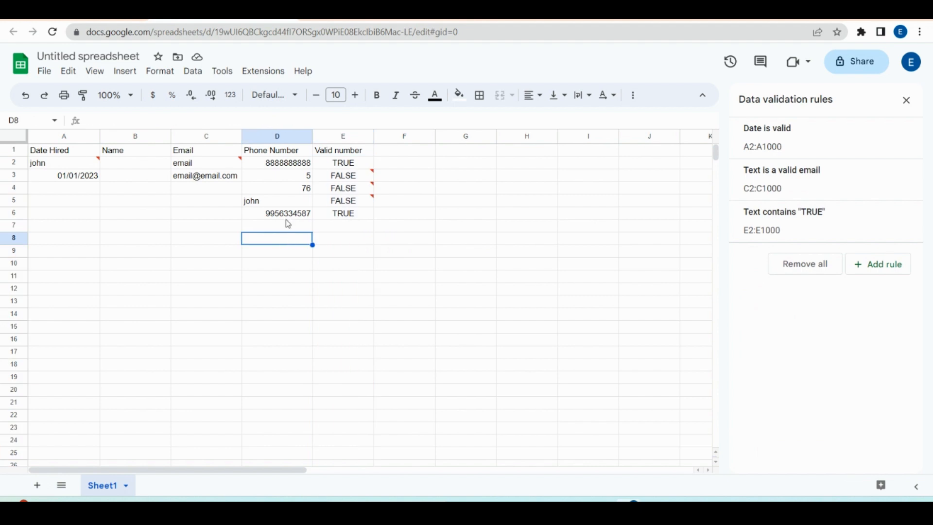
left_click(346, 178)
left_click(321, 240)
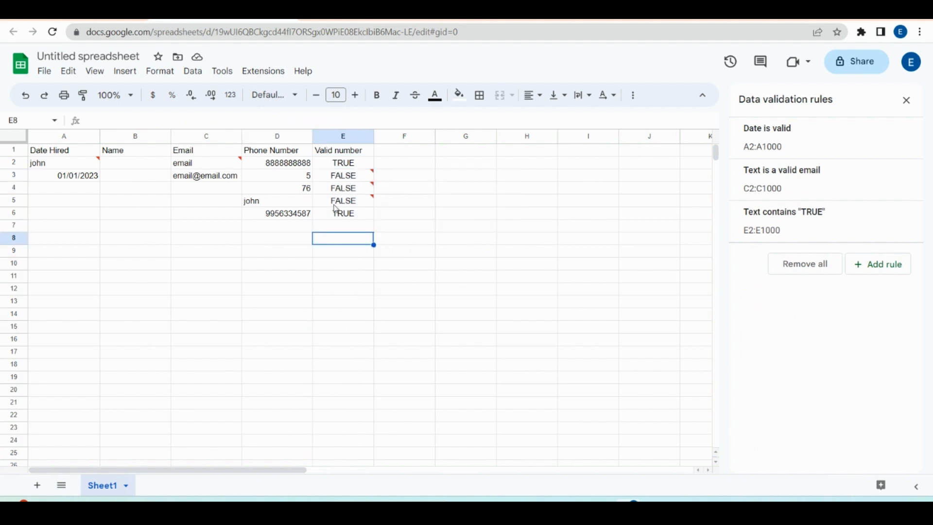
left_click(346, 137)
right_click(346, 137)
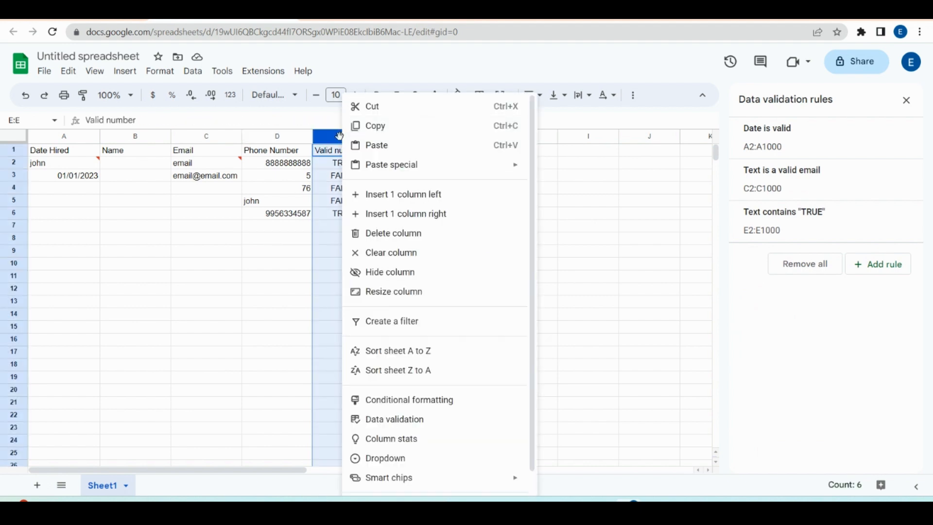
left_click(383, 272)
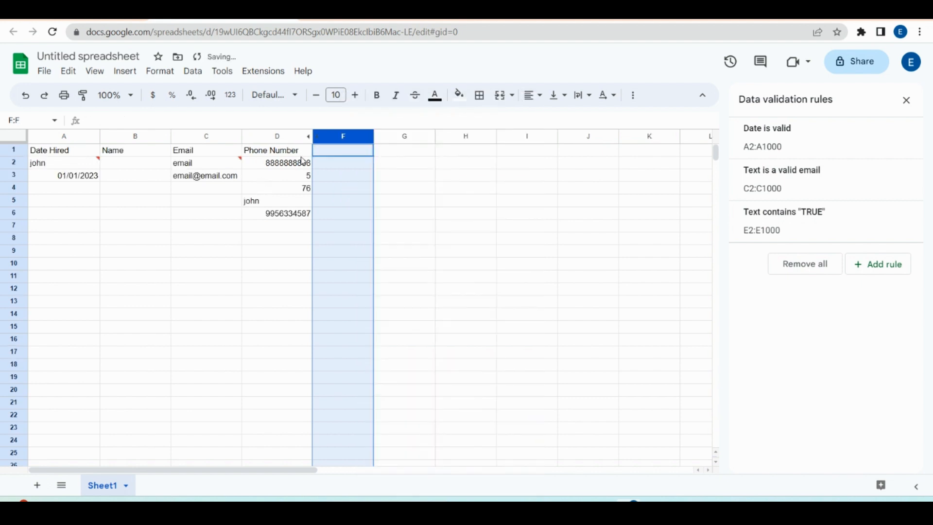
key("ctrl+z")
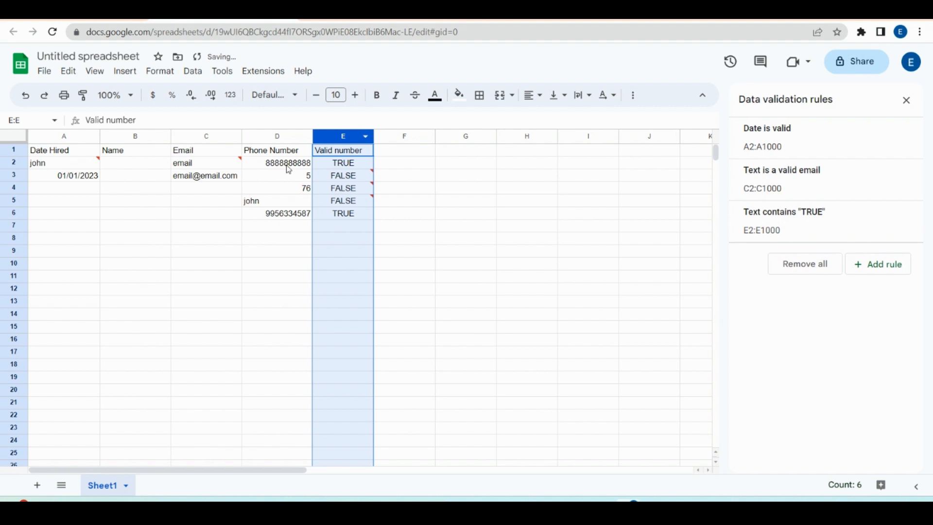
left_click(286, 166)
left_click(283, 213)
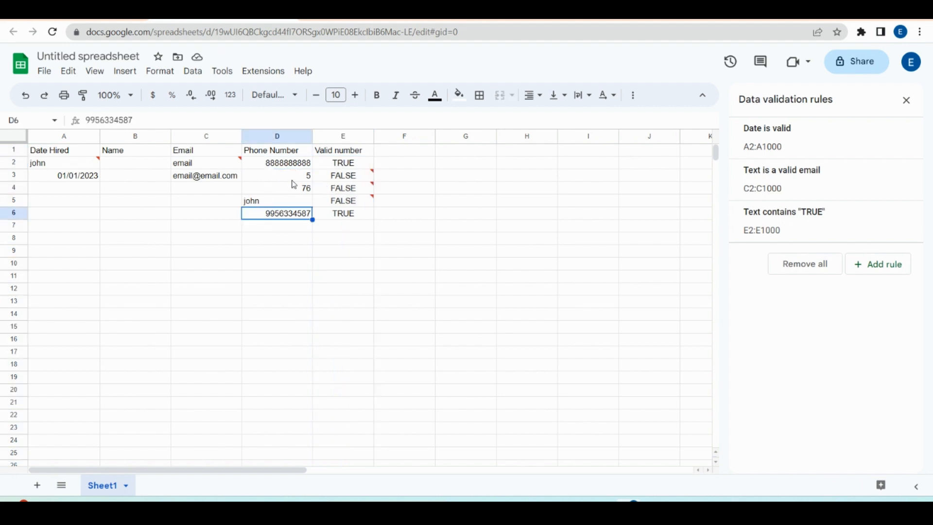
left_click(286, 164)
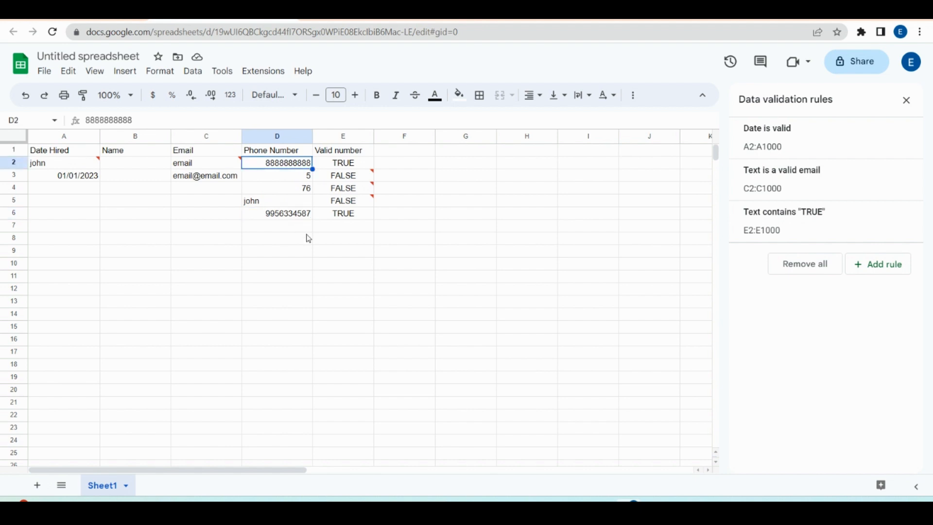
left_click(283, 215)
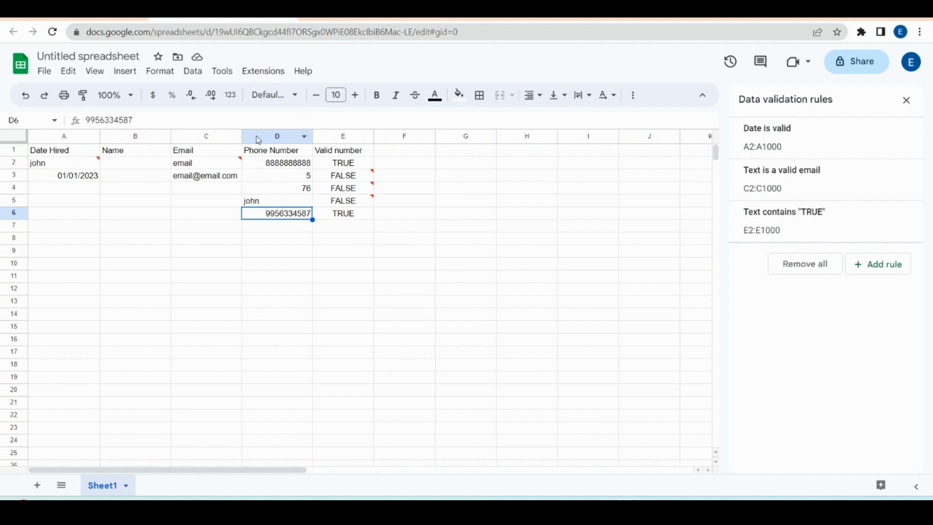
left_click(58, 187)
left_click(65, 164)
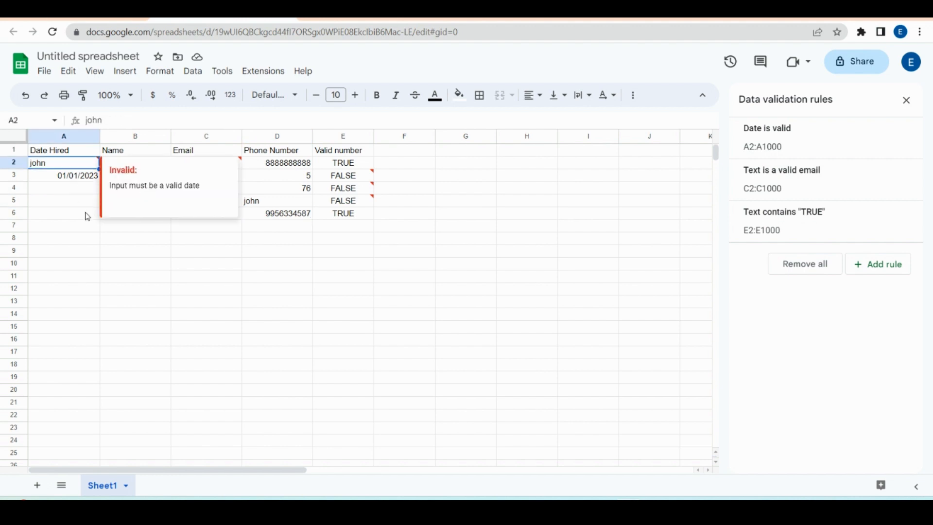
left_click(54, 204)
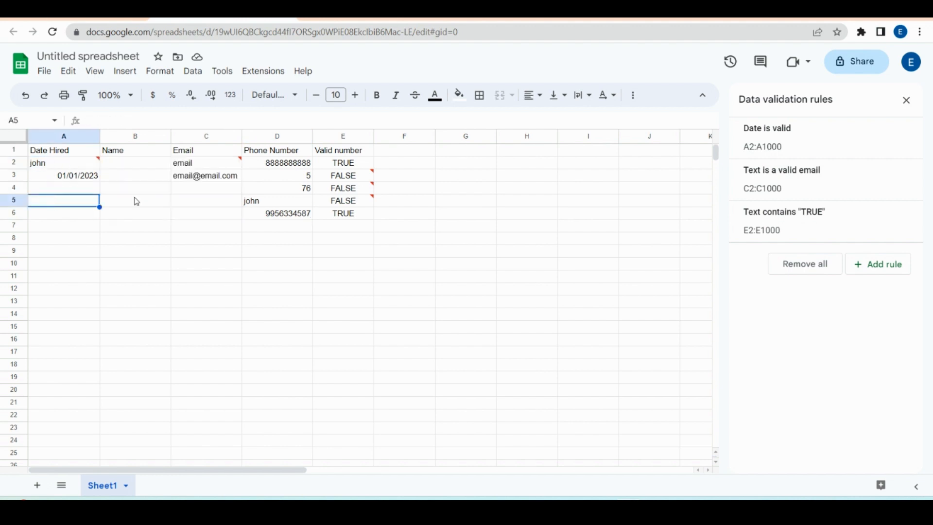
mouse_move(66, 166)
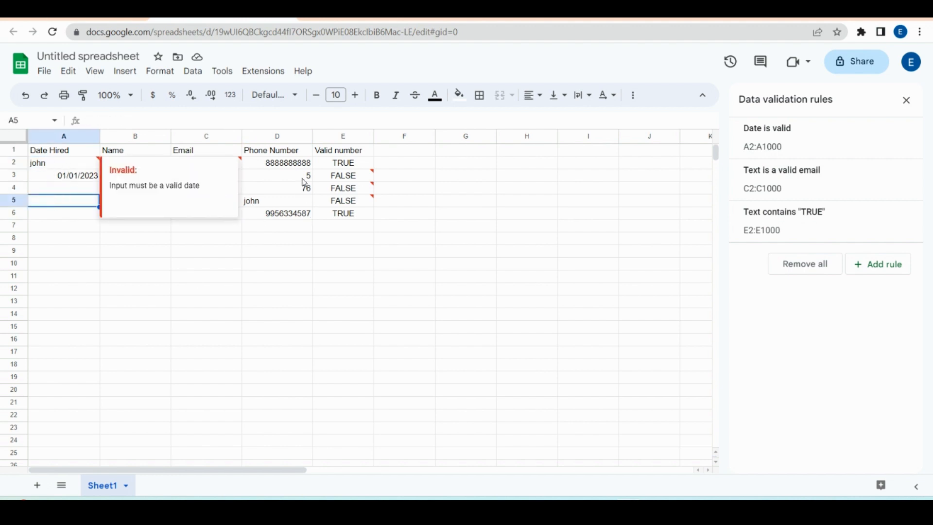
left_click(281, 165)
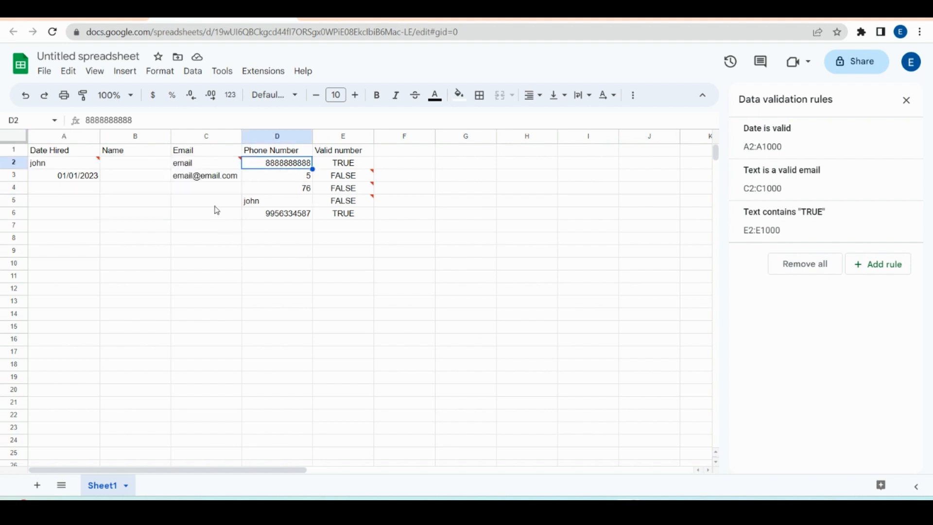
left_click(216, 205)
left_click(40, 194)
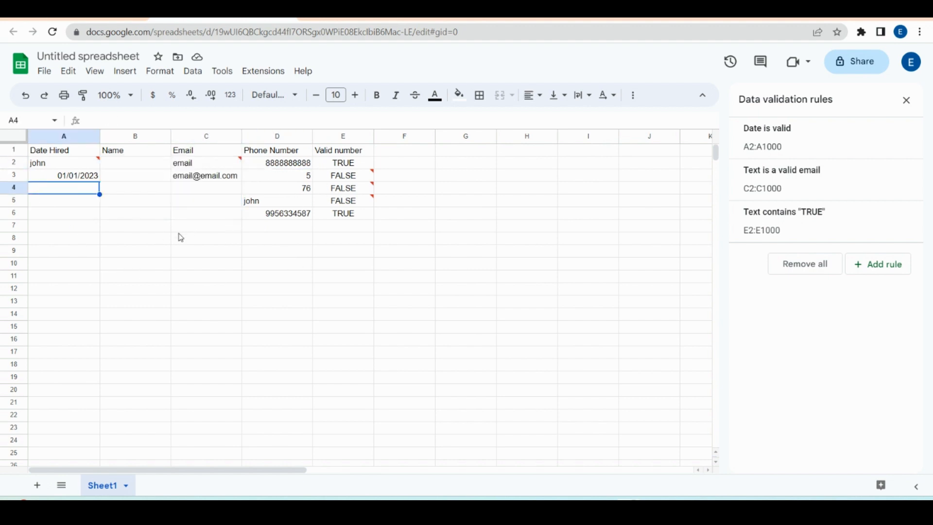
left_click(381, 167)
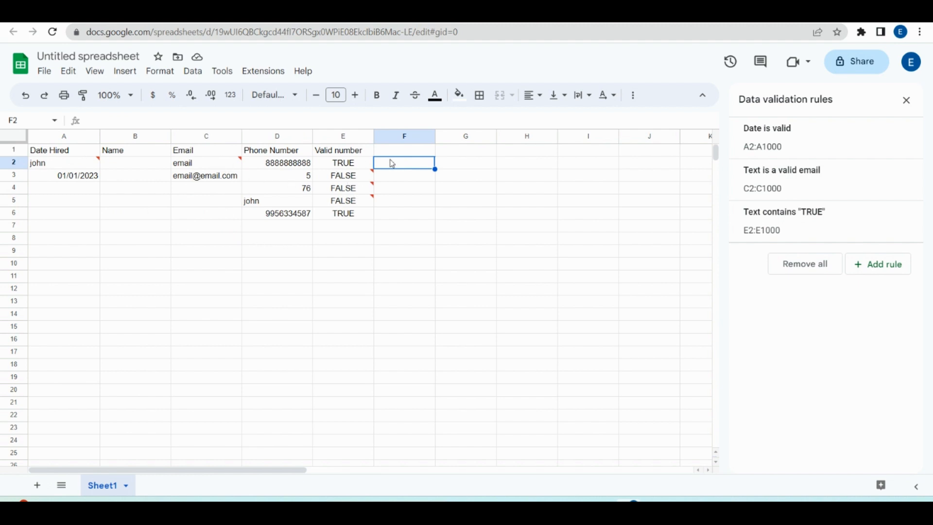
left_click(345, 178)
left_click(193, 164)
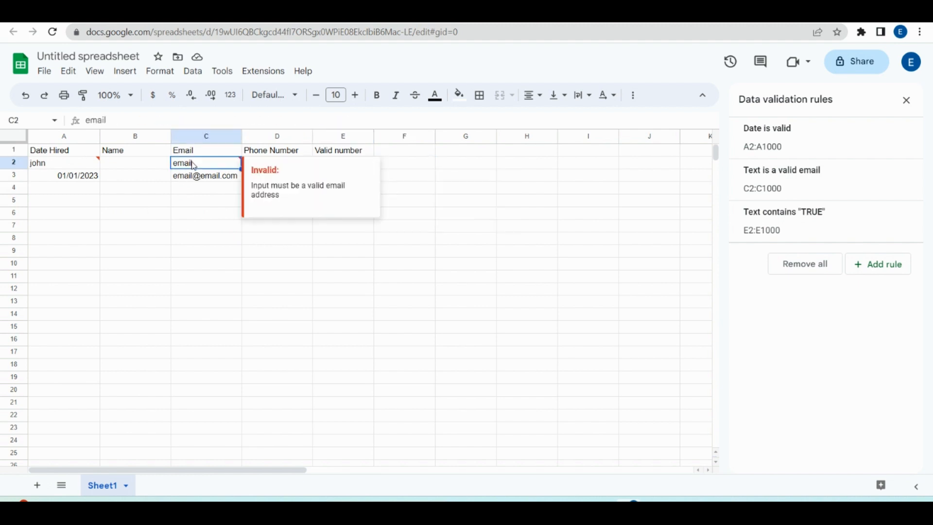
Step: Change the A2:A1000 Date is valid rule's advanced option to Reject the input
left_click(823, 145)
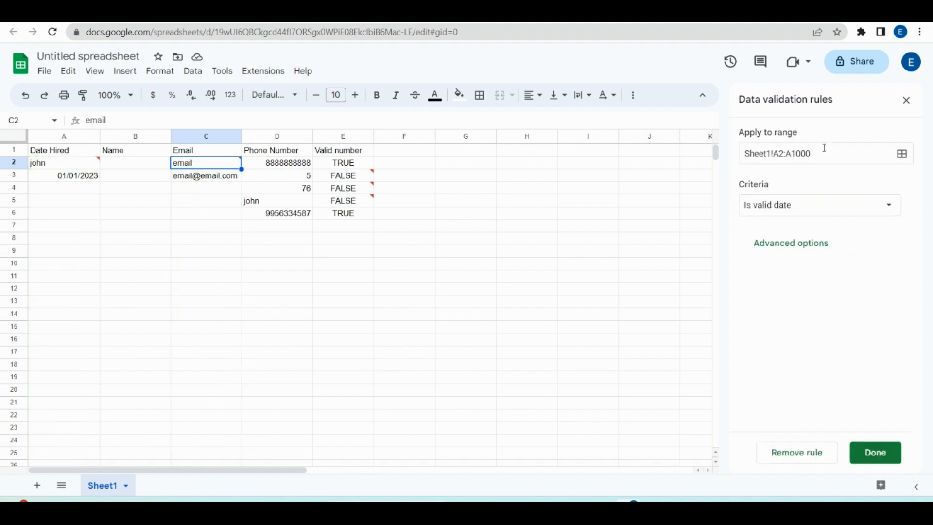
left_click(793, 244)
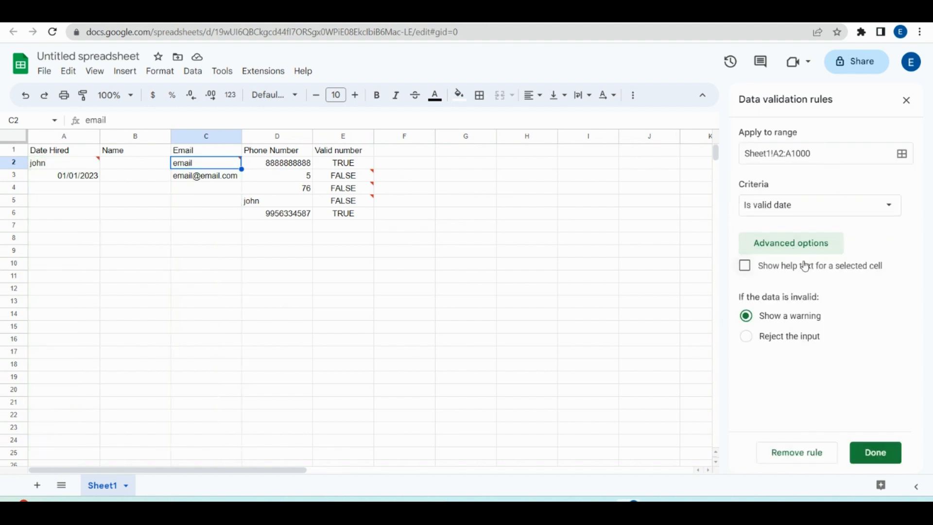
left_click(747, 336)
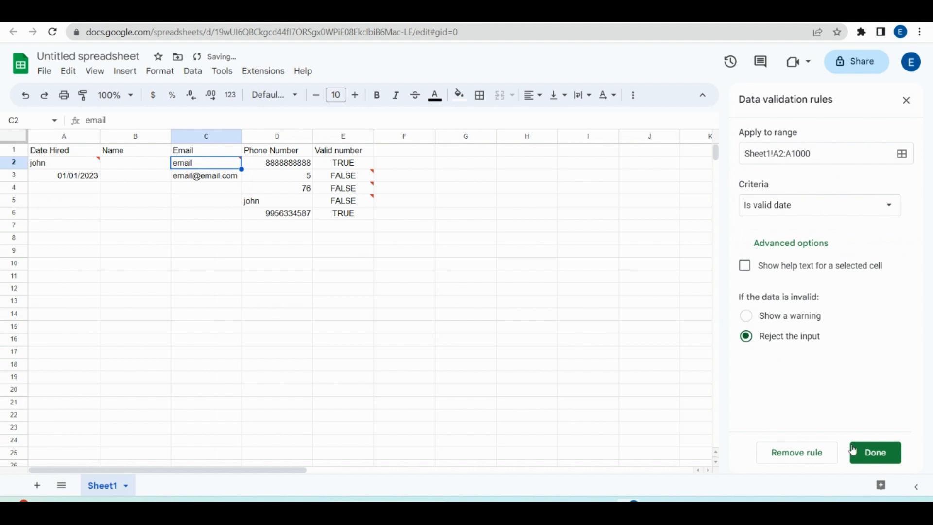
left_click(870, 457)
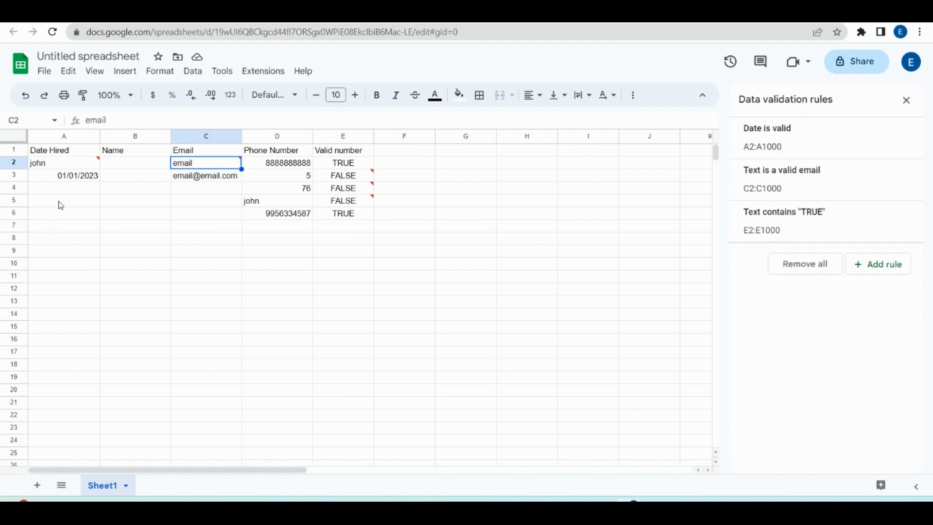
Step: Test the rule by entering 'john' in A4 and dismiss the rejection message
left_click(72, 188)
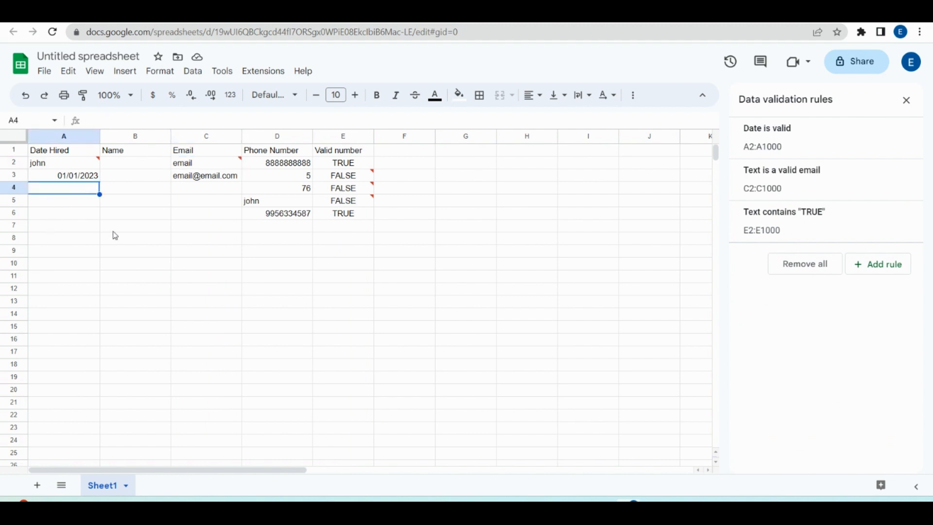
type("john")
key("Return")
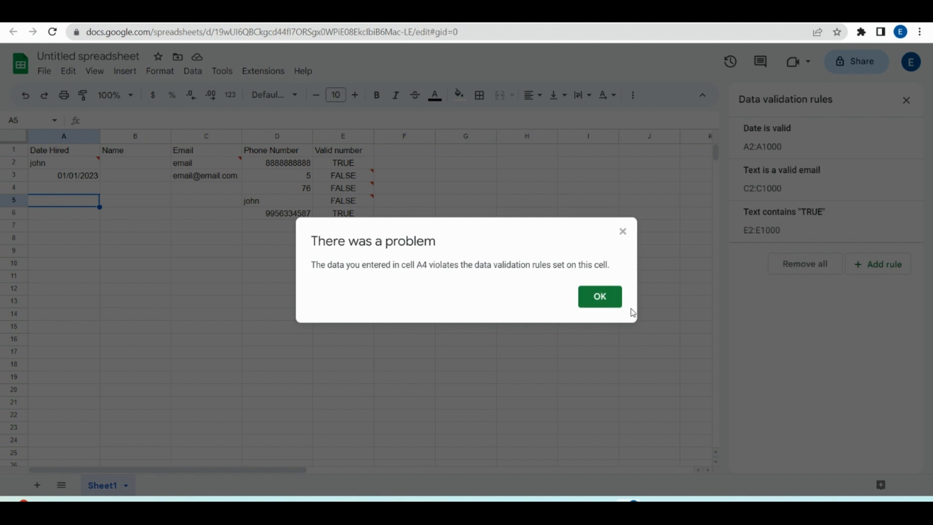
left_click(601, 300)
Step: Enter the hire date 02/03/2023 in A4
left_click(72, 191)
type("02")
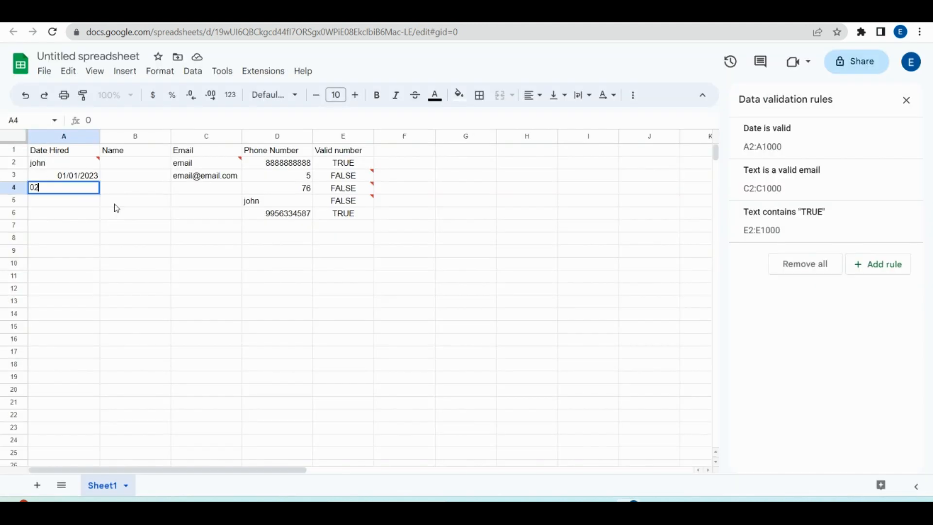
type("/33")
key("BackSpace")
type("03/2023")
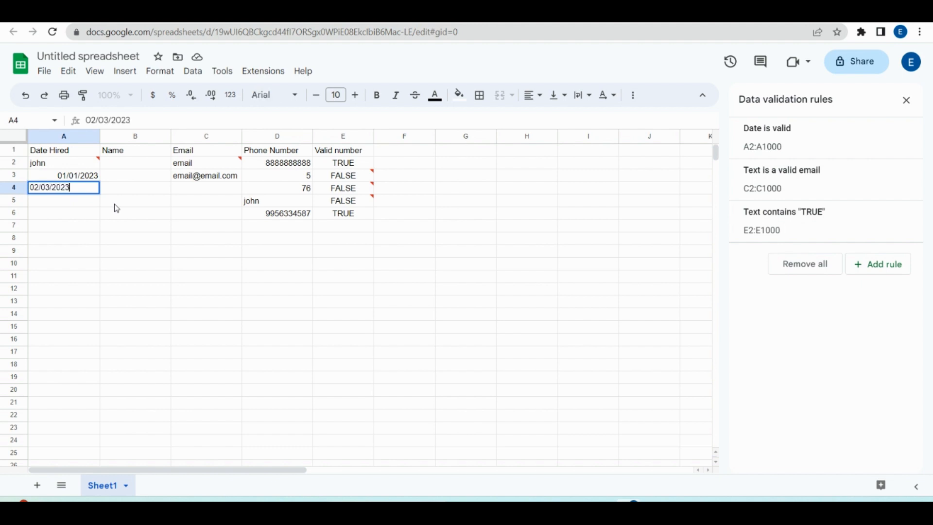
key("Return")
key("Up")
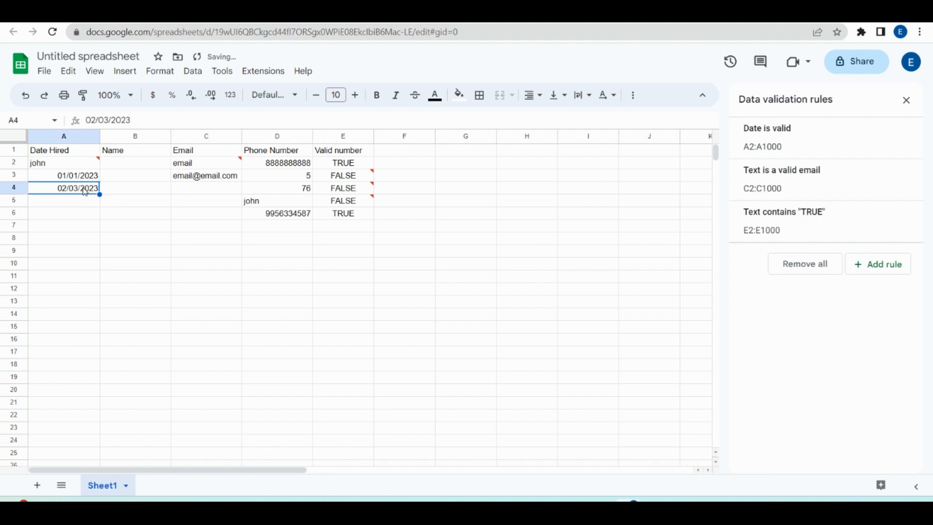
left_click(140, 215)
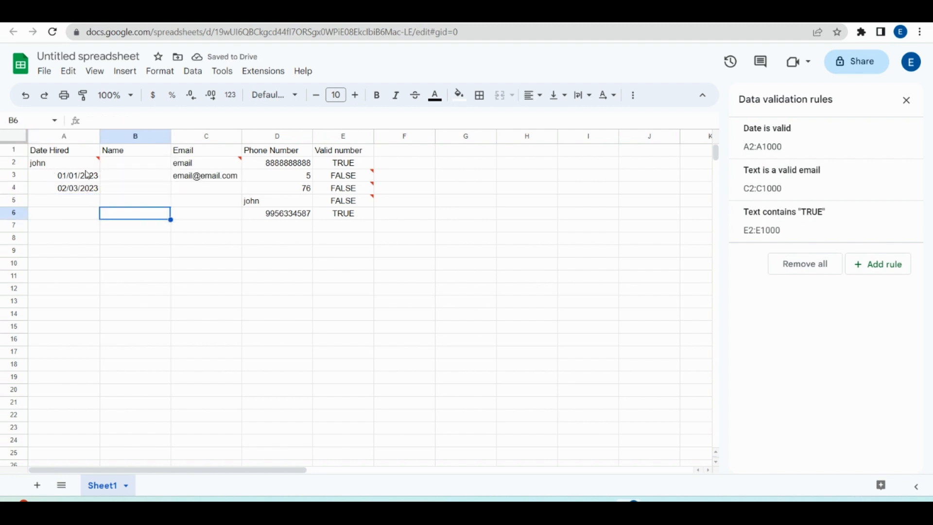